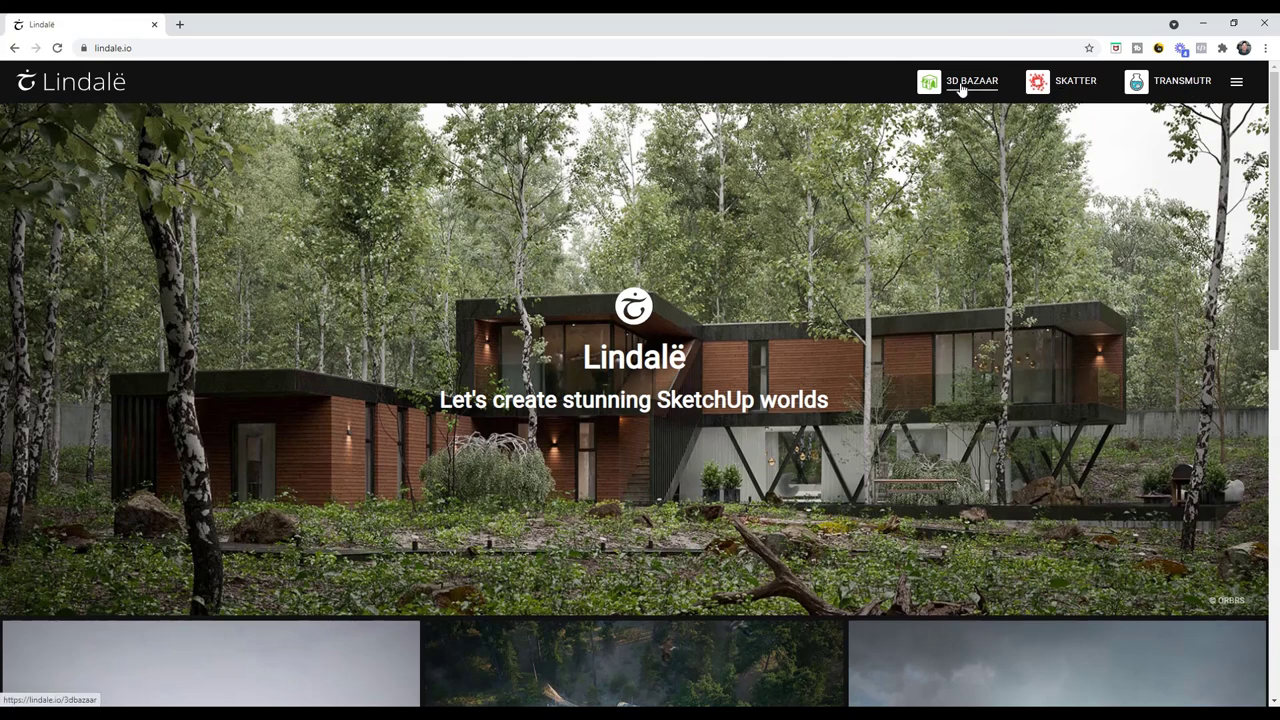
- Scroll the lindale.io homepage down to the 3D Bazaar, Skatter and Transmutr product cards
scroll(958, 82, down, 5)
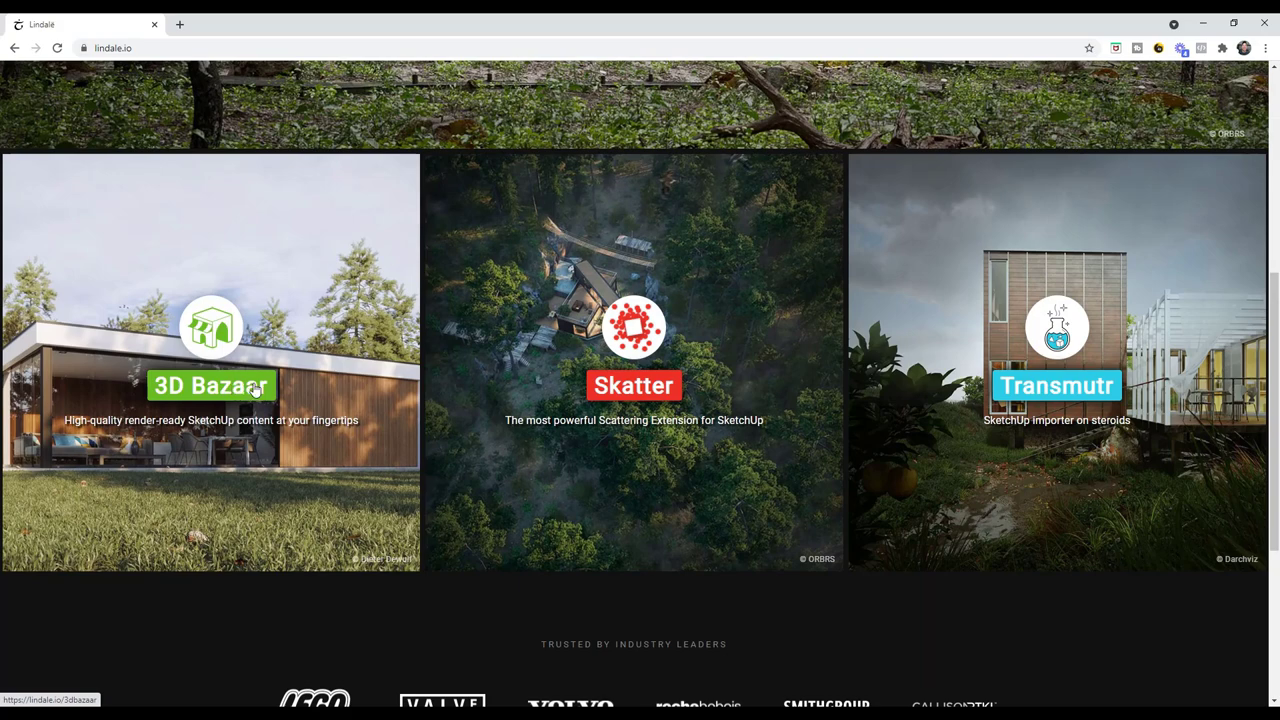
- Open the 3D Bazaar product page and scroll to 'High-quality render-ready with zero setup'
click(255, 390)
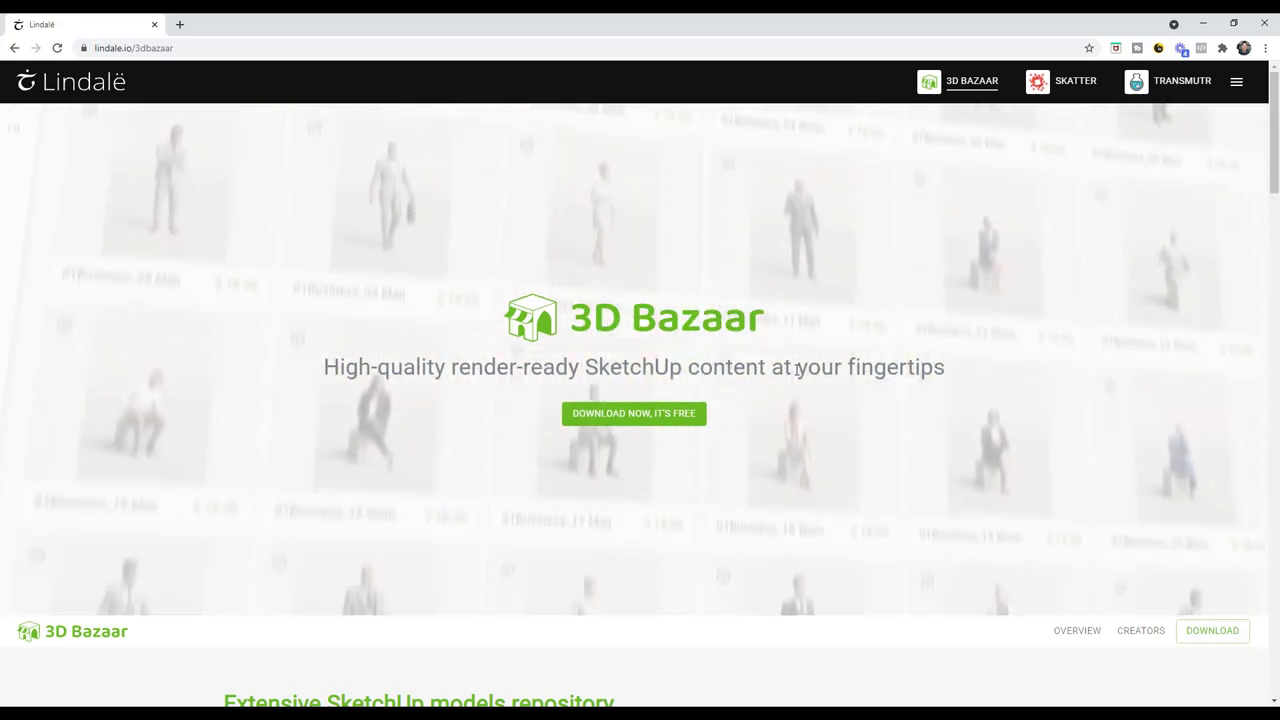
scroll(800, 362, down, 6)
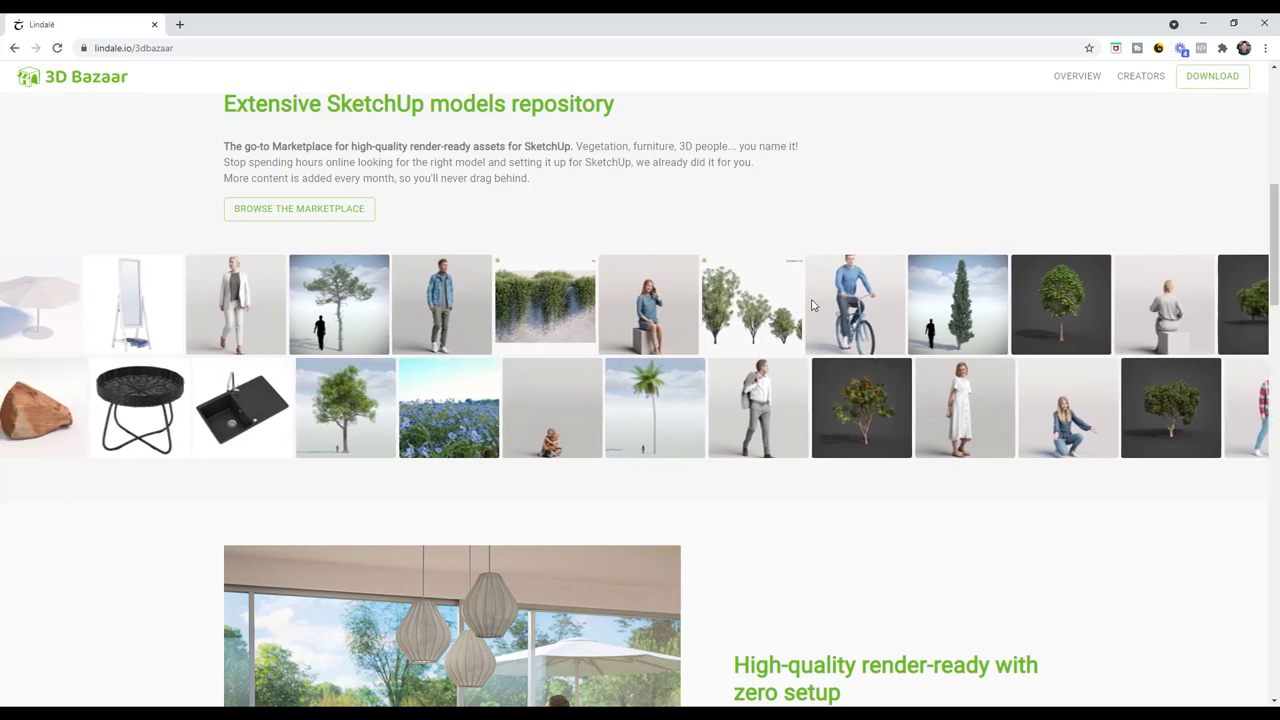
scroll(812, 305, down, 4)
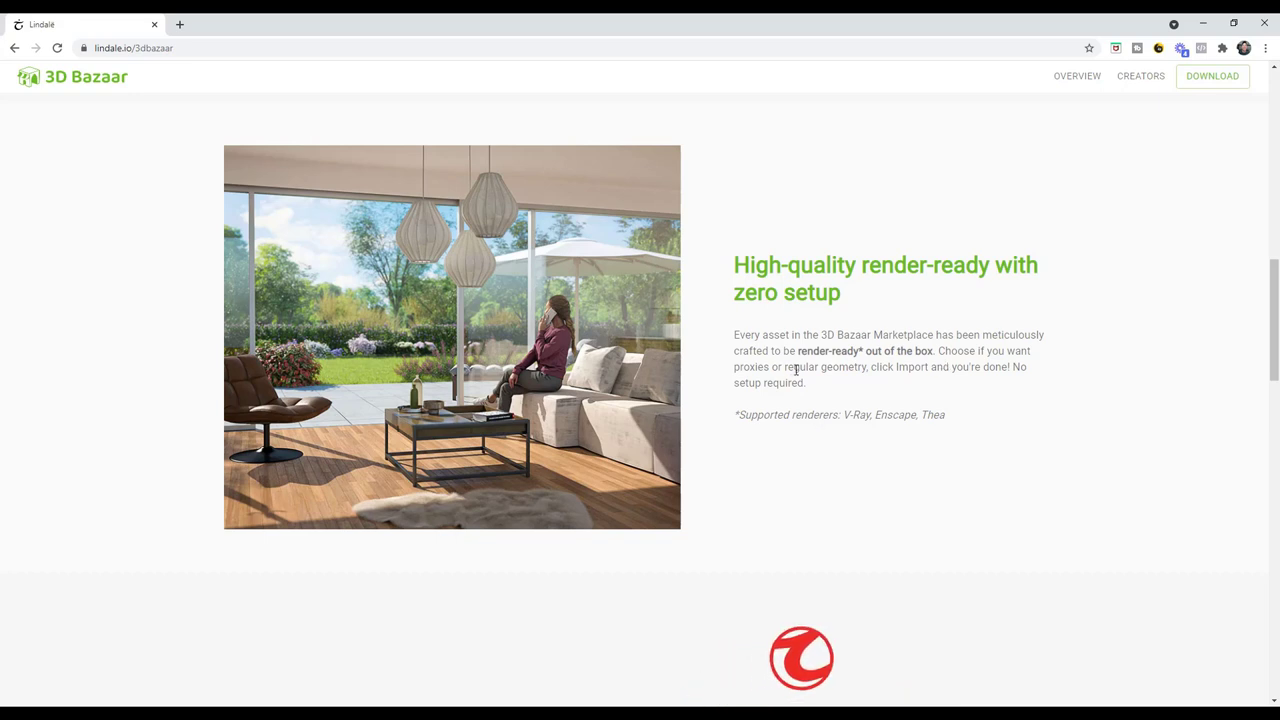
- Scroll past 'One asset, multiple renderers', 'No manual work' and 'Manage your local assets' to Creators
scroll(875, 376, down, 1)
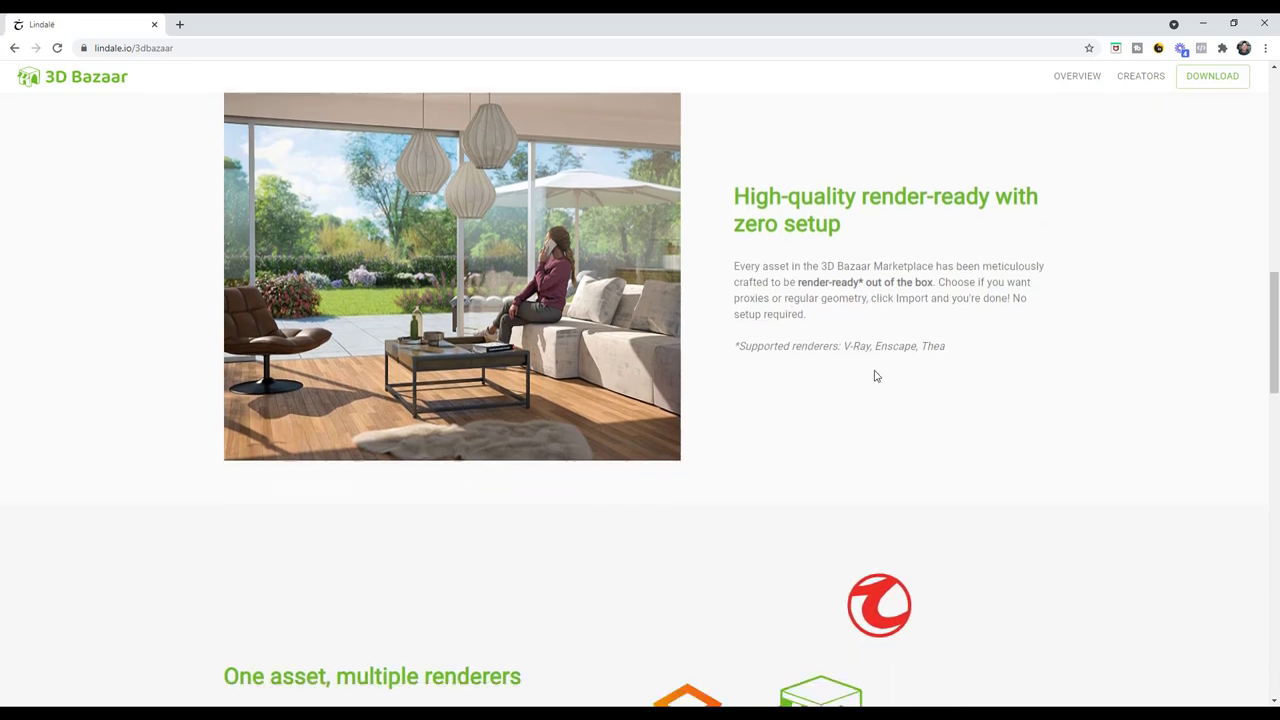
scroll(875, 376, down, 1)
scroll(806, 320, down, 3)
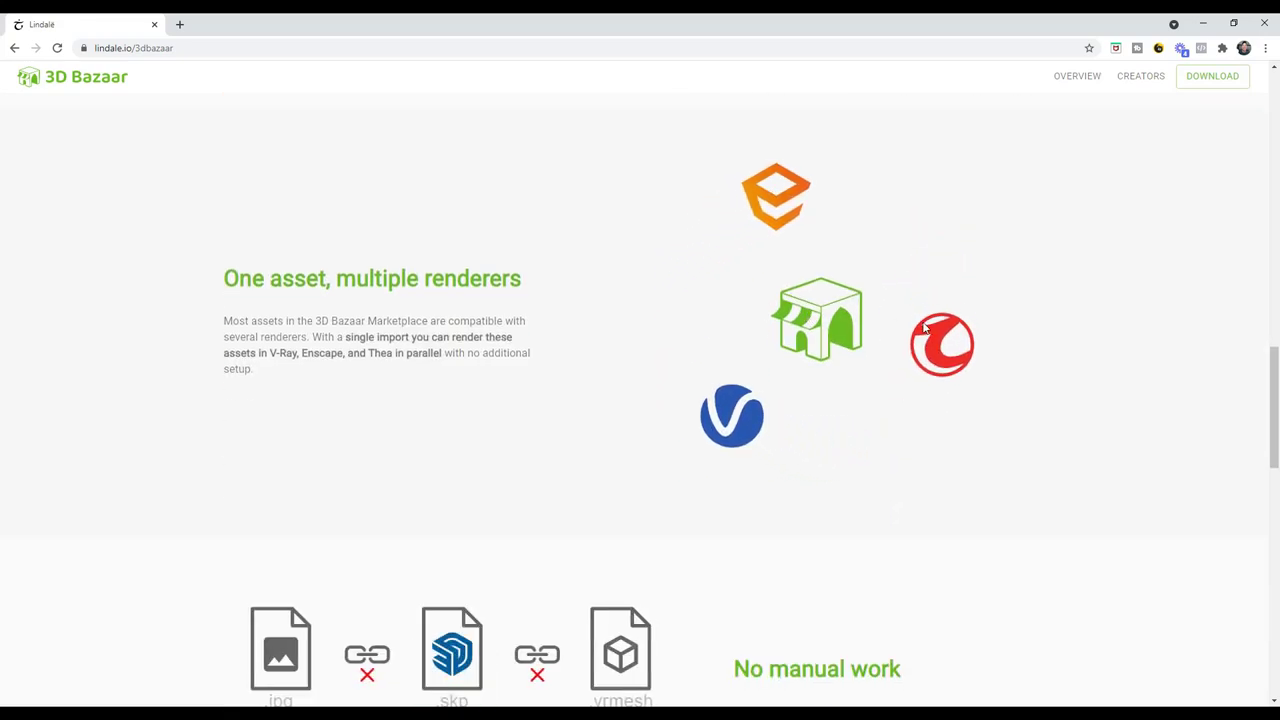
scroll(575, 235, down, 1)
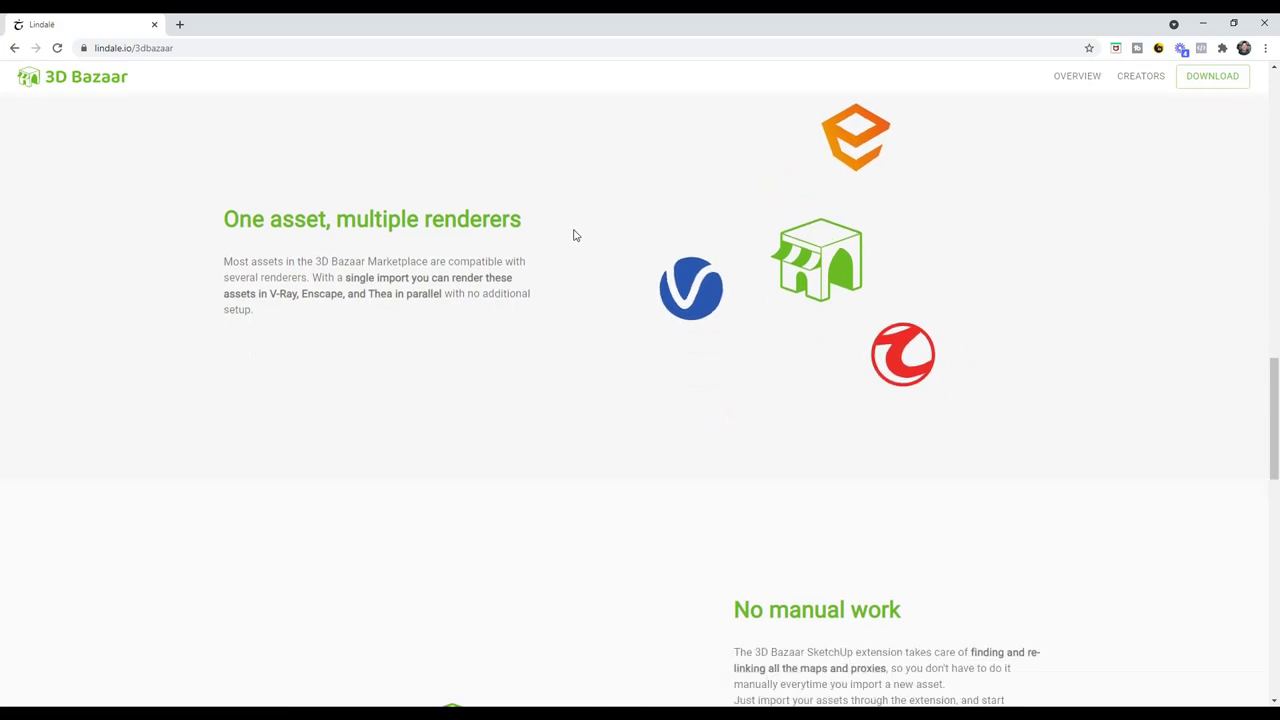
scroll(620, 240, down, 3)
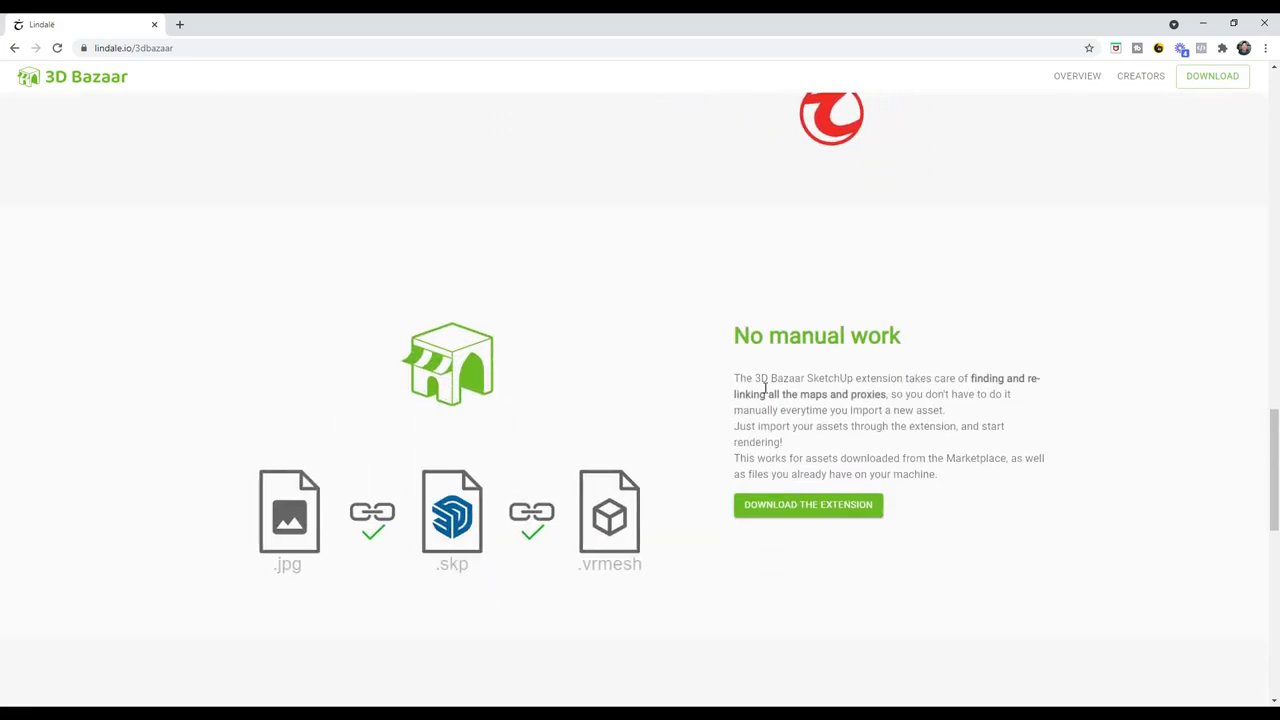
scroll(765, 388, down, 2)
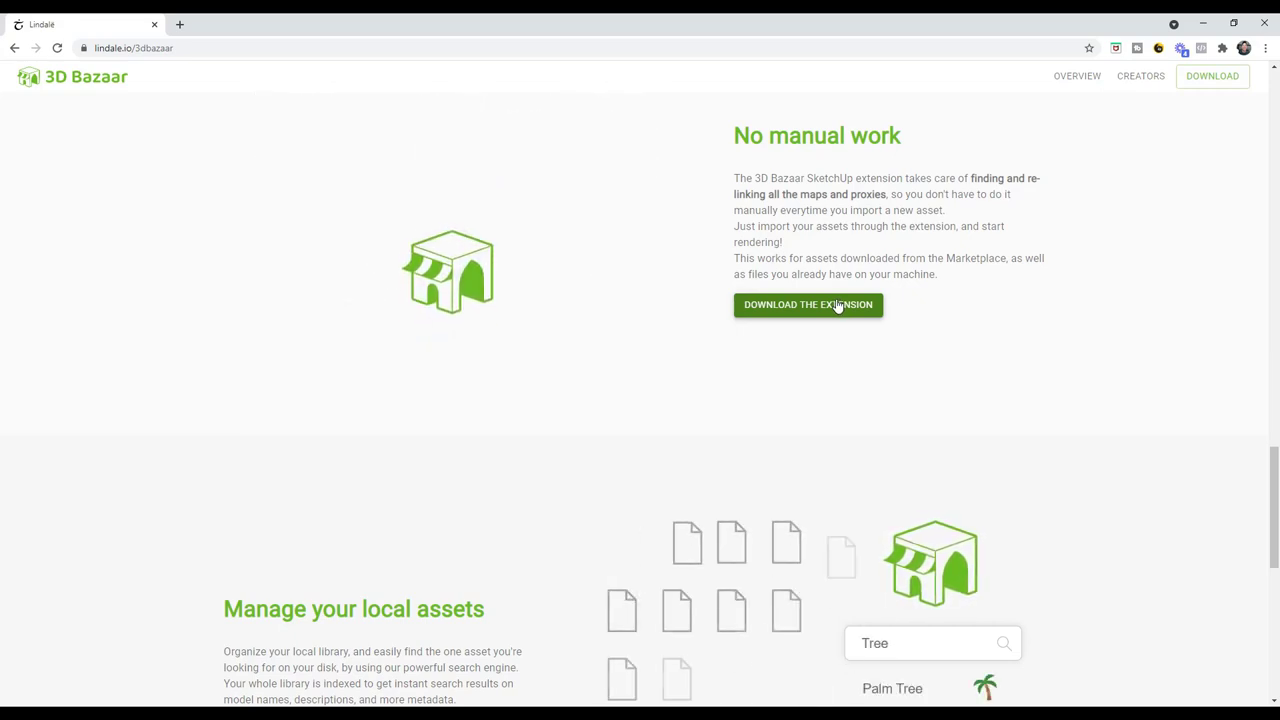
scroll(830, 303, down, 4)
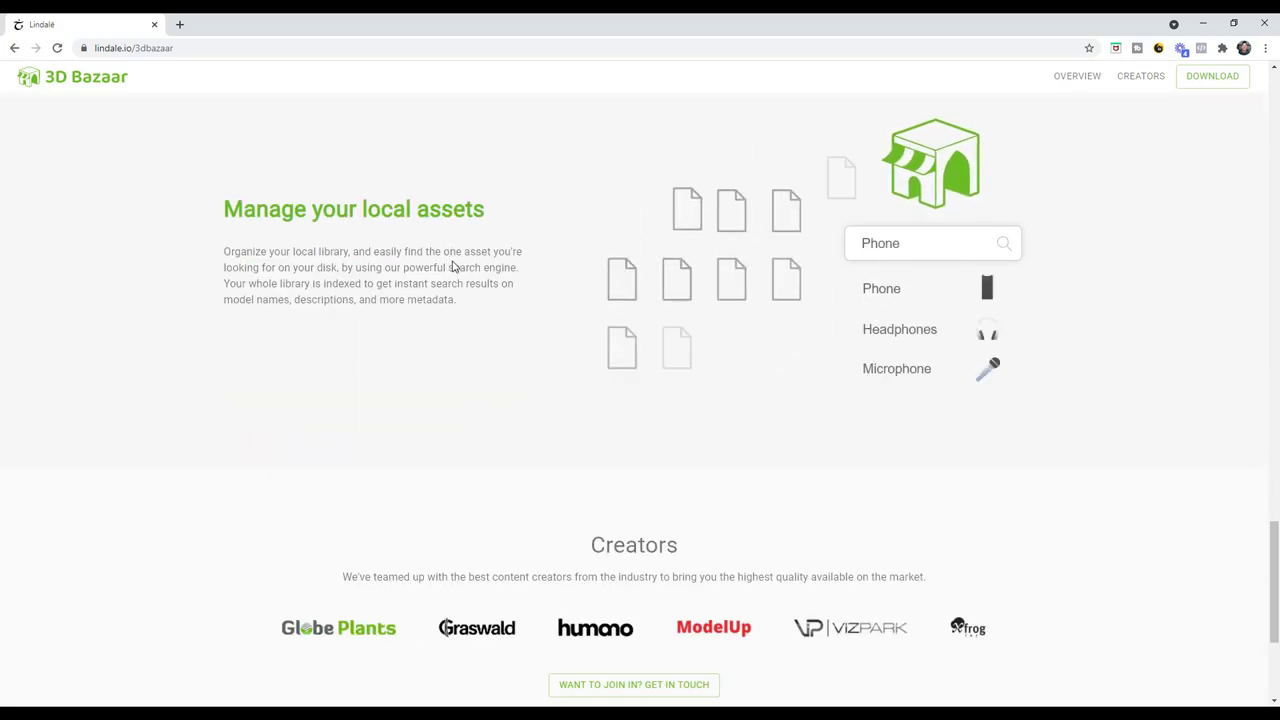
scroll(491, 270, down, 1)
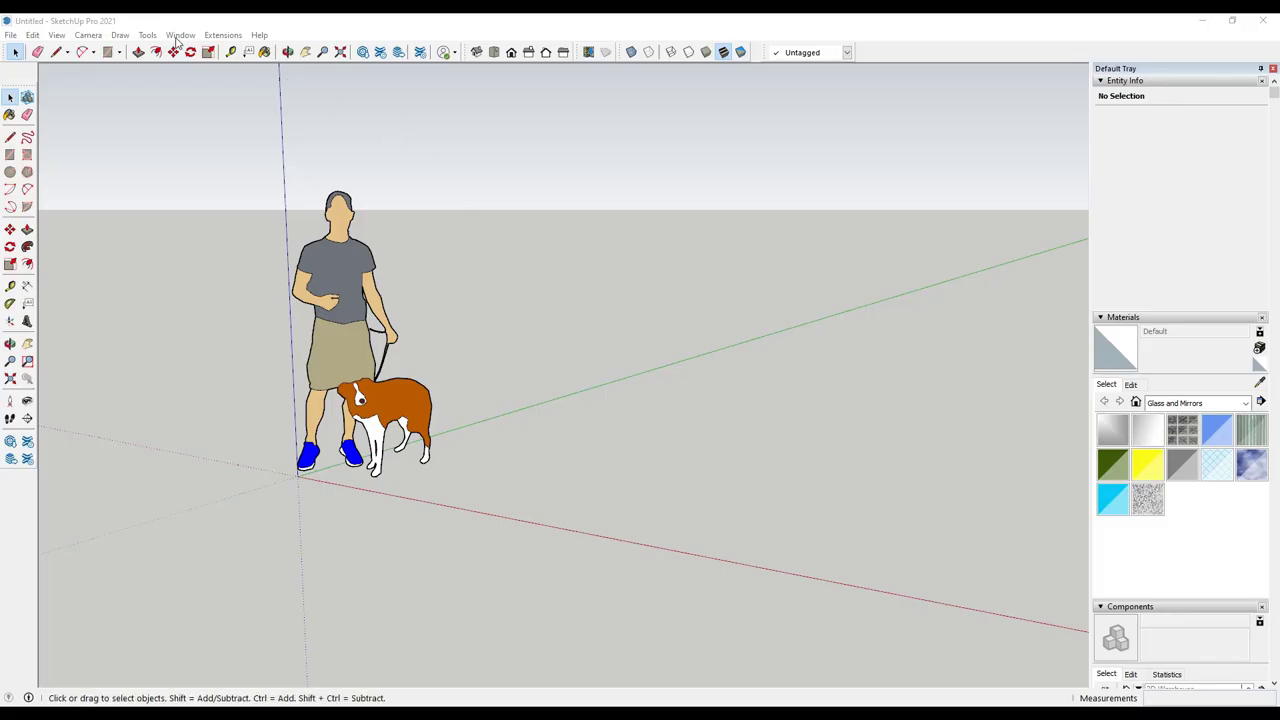
- Confirm 3D Bazaar is enabled in Extension Manager, then launch it from its toolbar icon
click(178, 37)
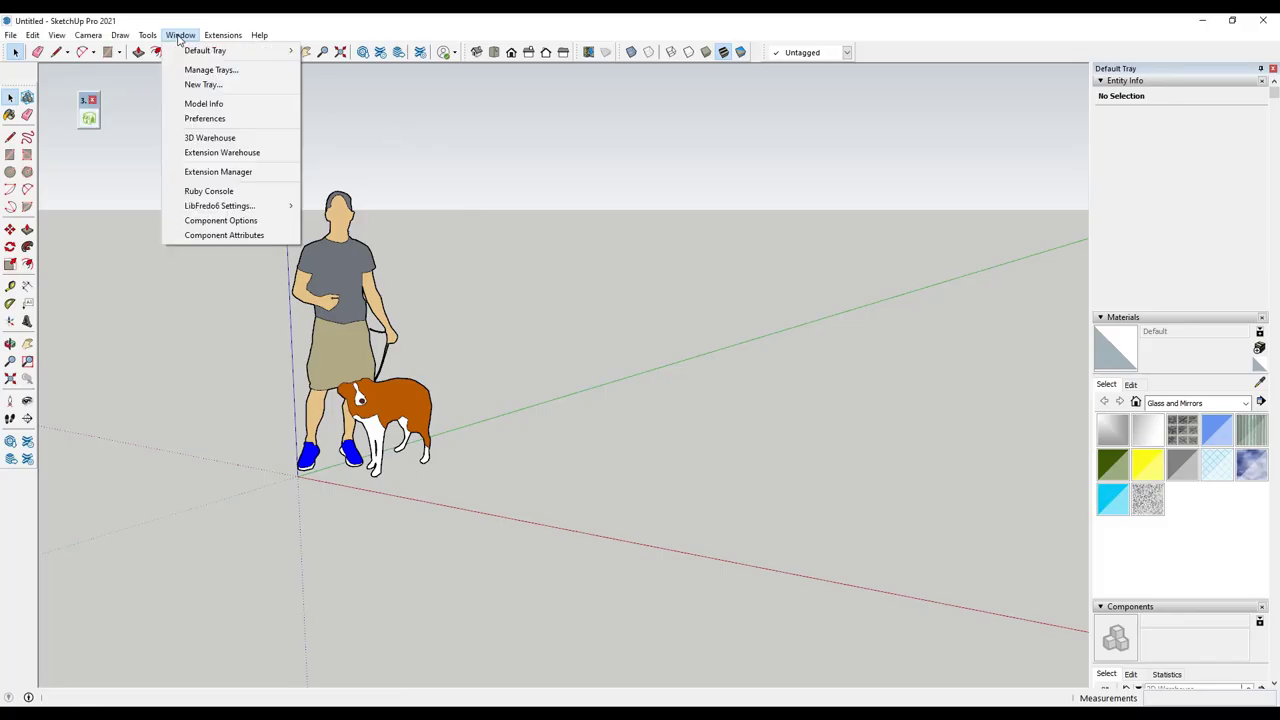
click(221, 174)
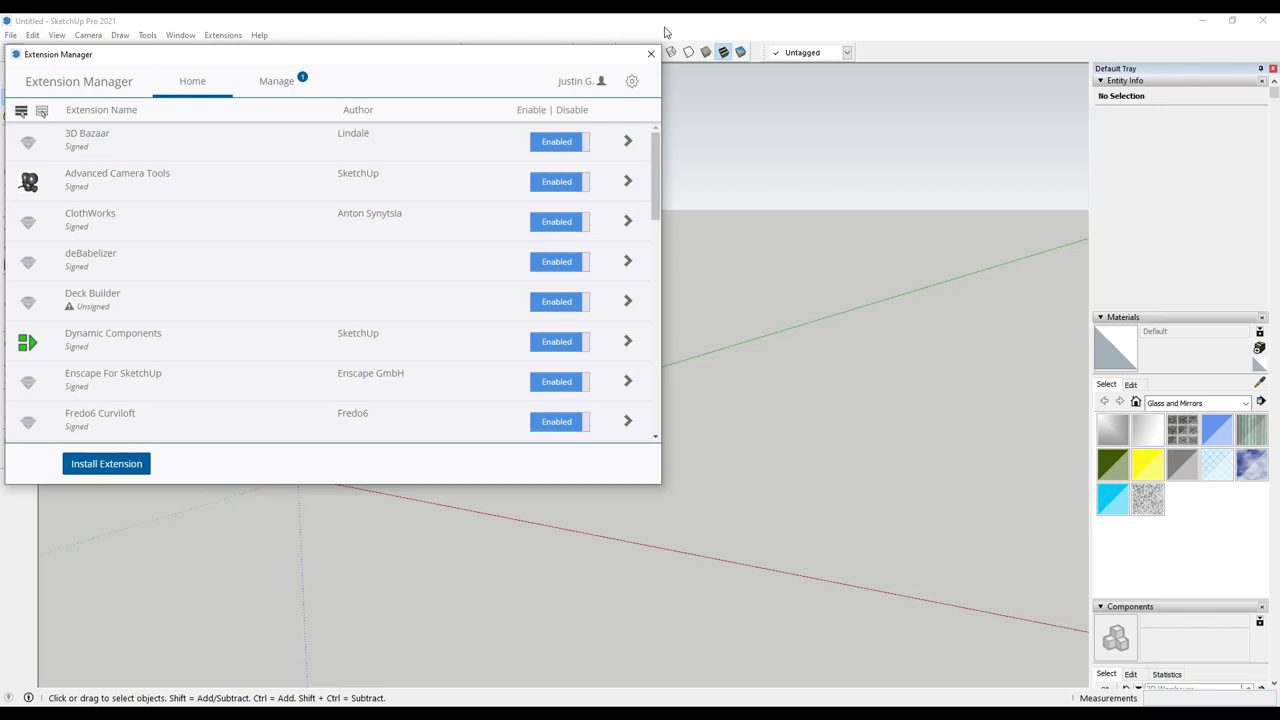
click(651, 54)
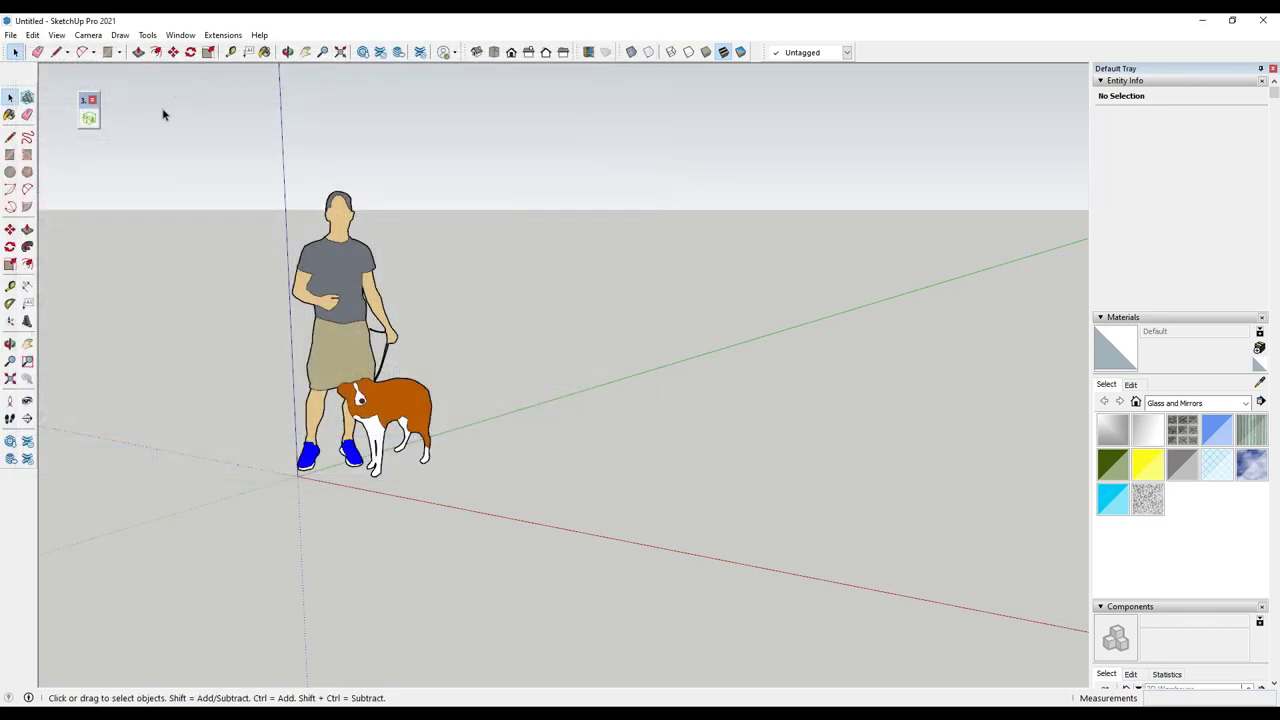
click(89, 120)
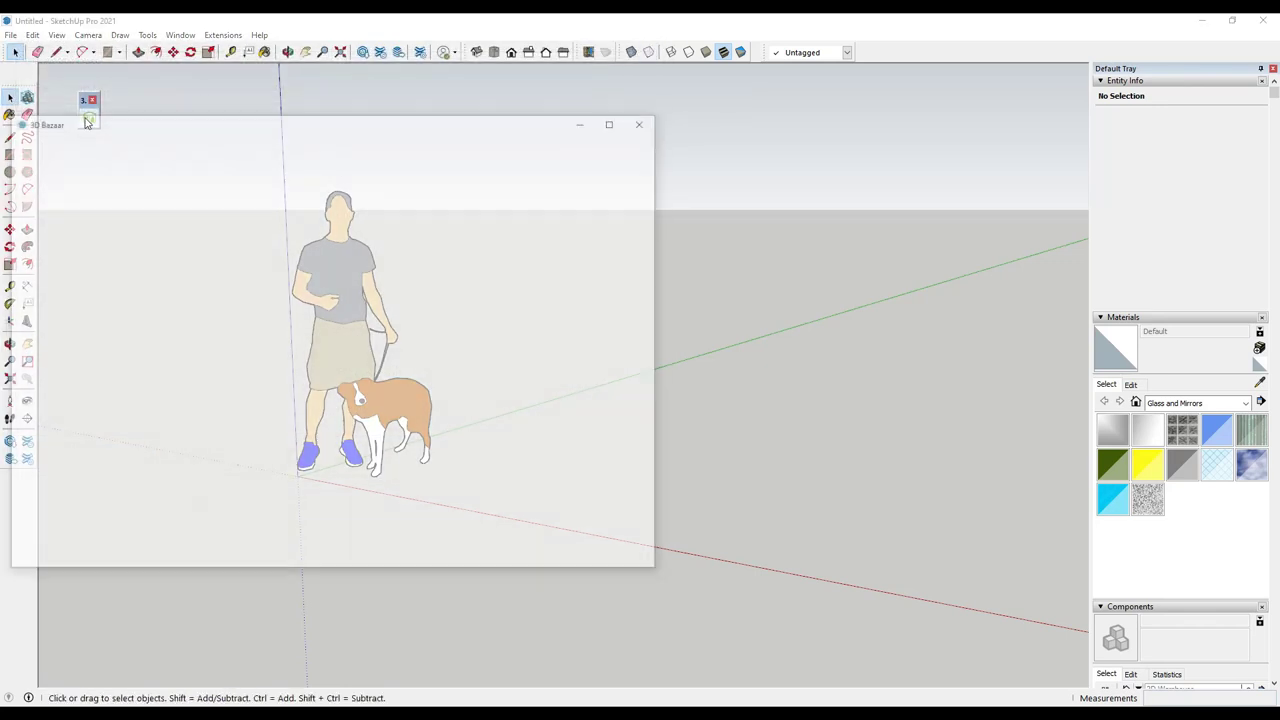
- Centre the 3D Bazaar window and browse Food, Furniture & Equipment, People, Plants, then Rocks
drag(109, 120, 399, 99)
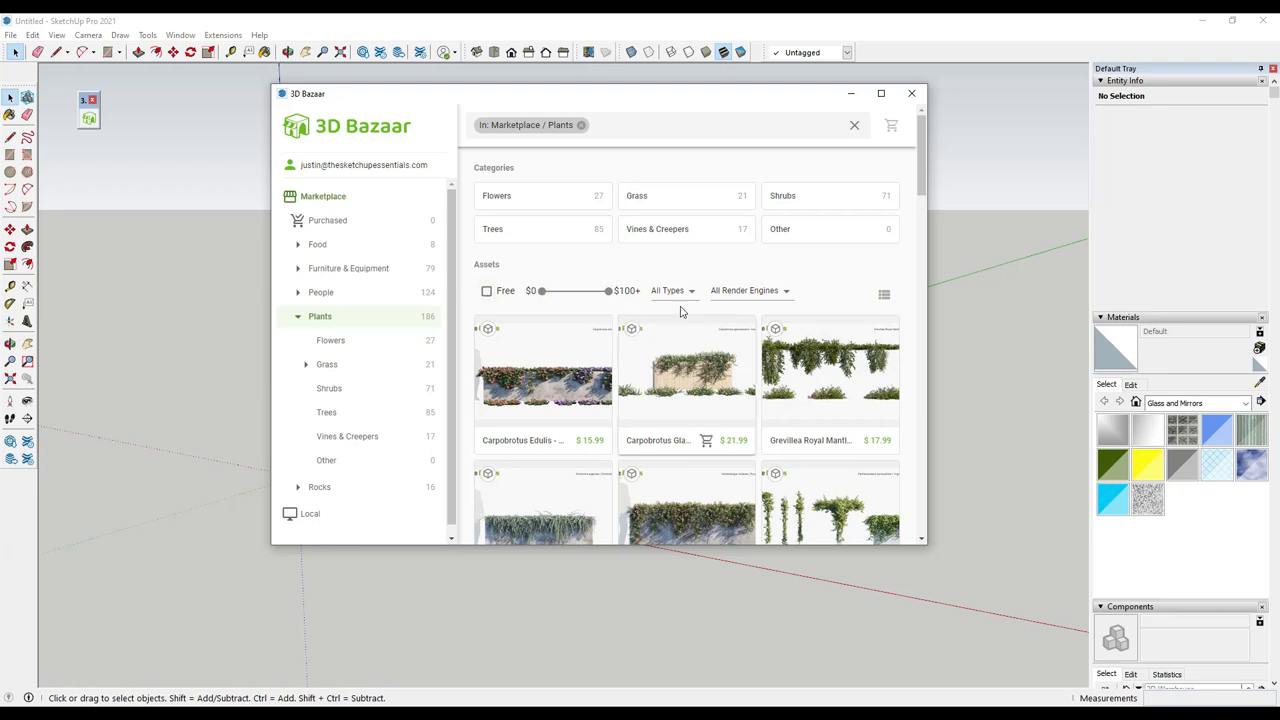
click(320, 247)
click(337, 341)
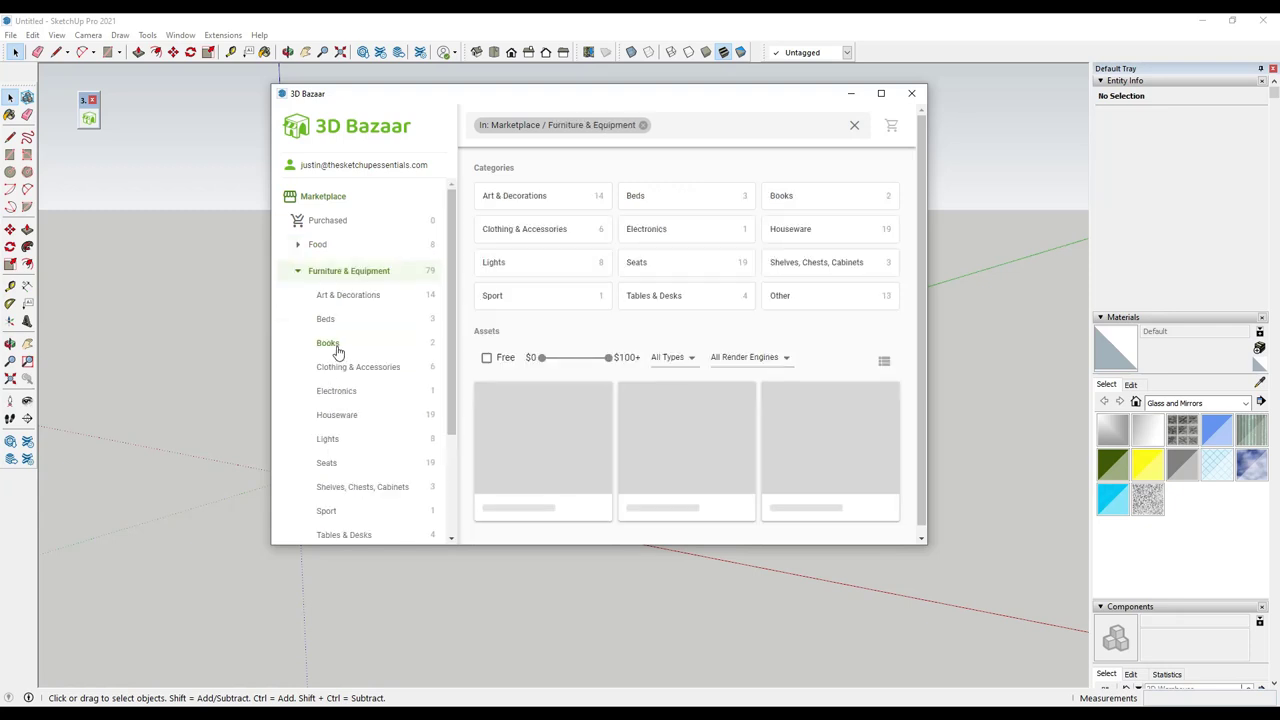
scroll(363, 380, down, 3)
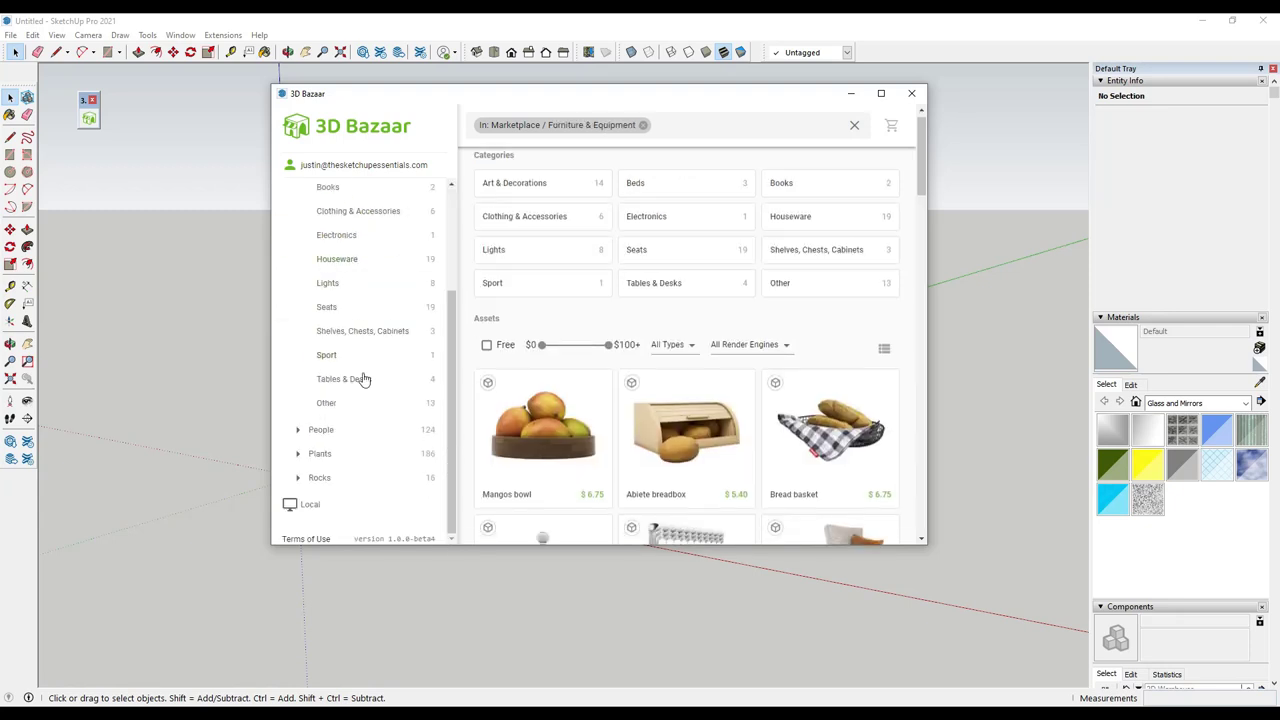
click(323, 430)
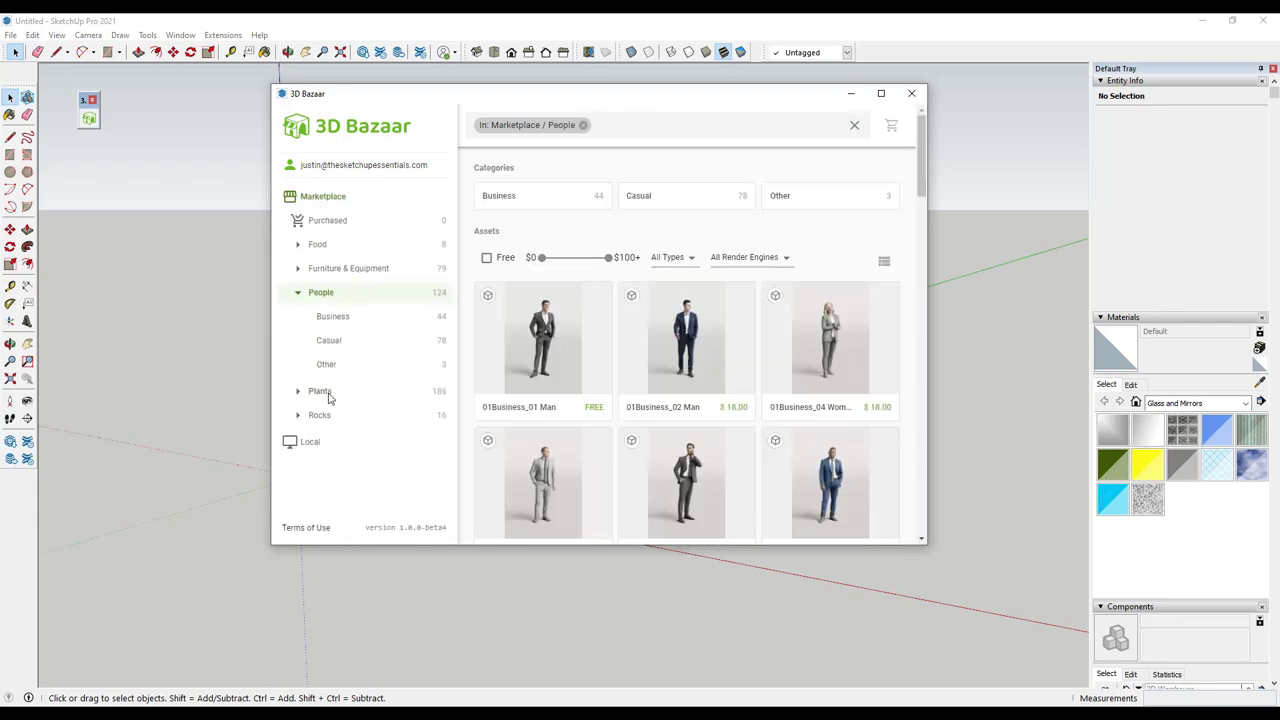
click(320, 391)
click(318, 487)
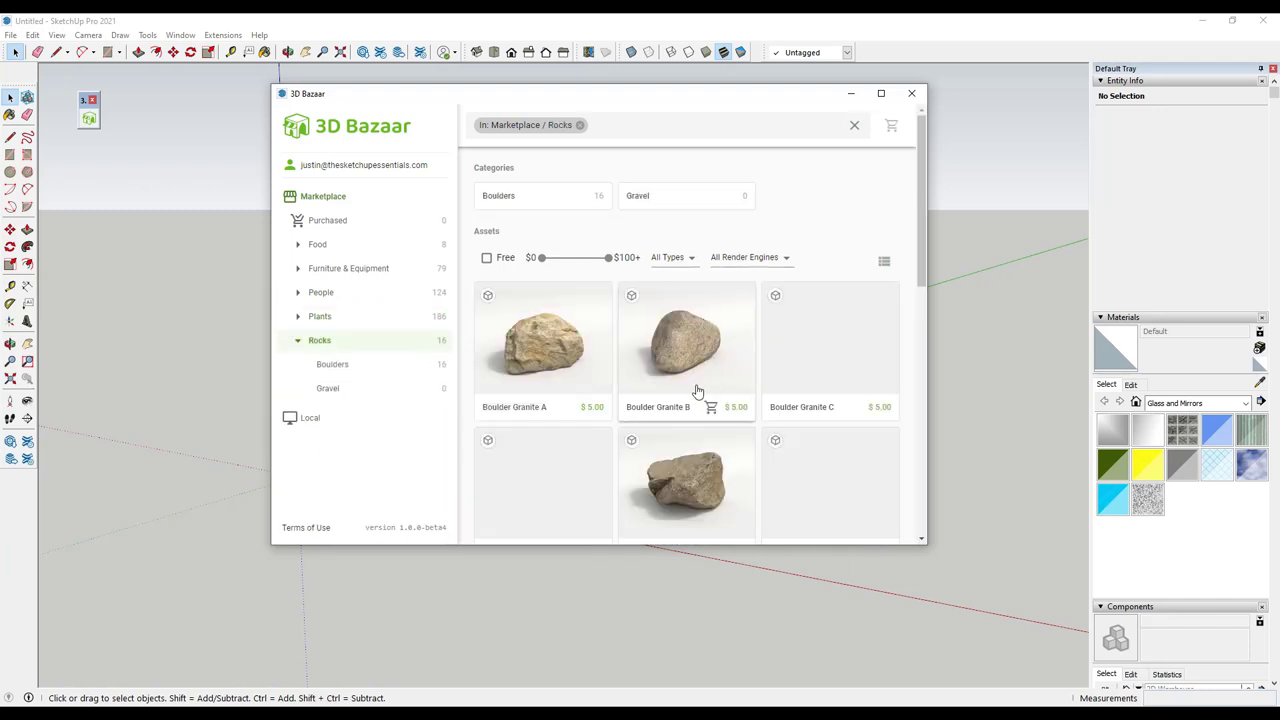
scroll(730, 370, down, 2)
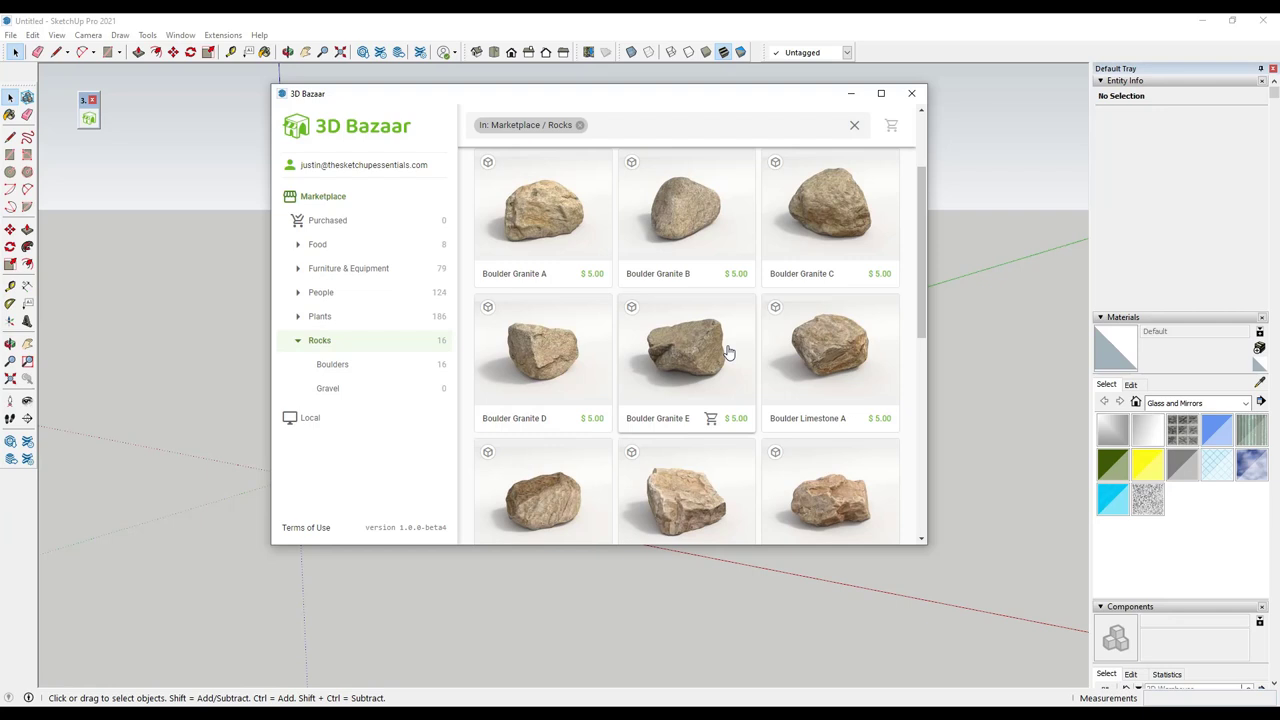
scroll(680, 352, up, 3)
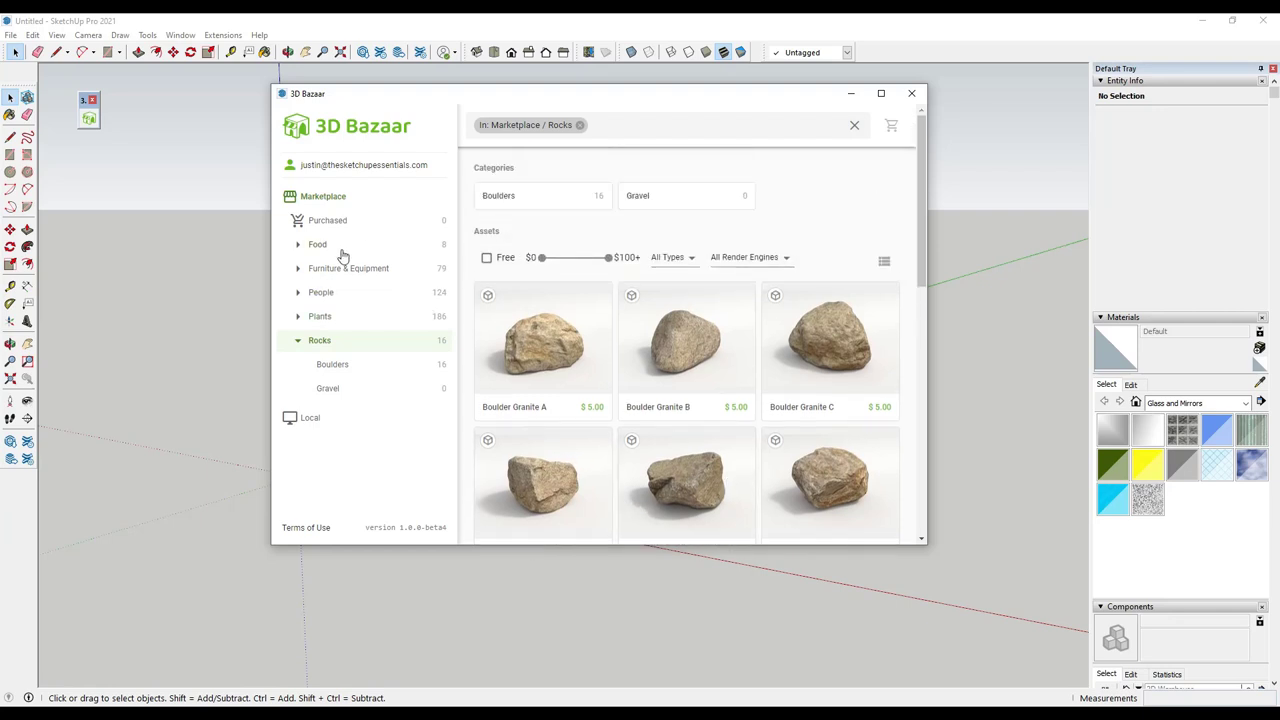
- In Plants, try the Free and Enscape filters, then keep only the Free filter on
click(322, 316)
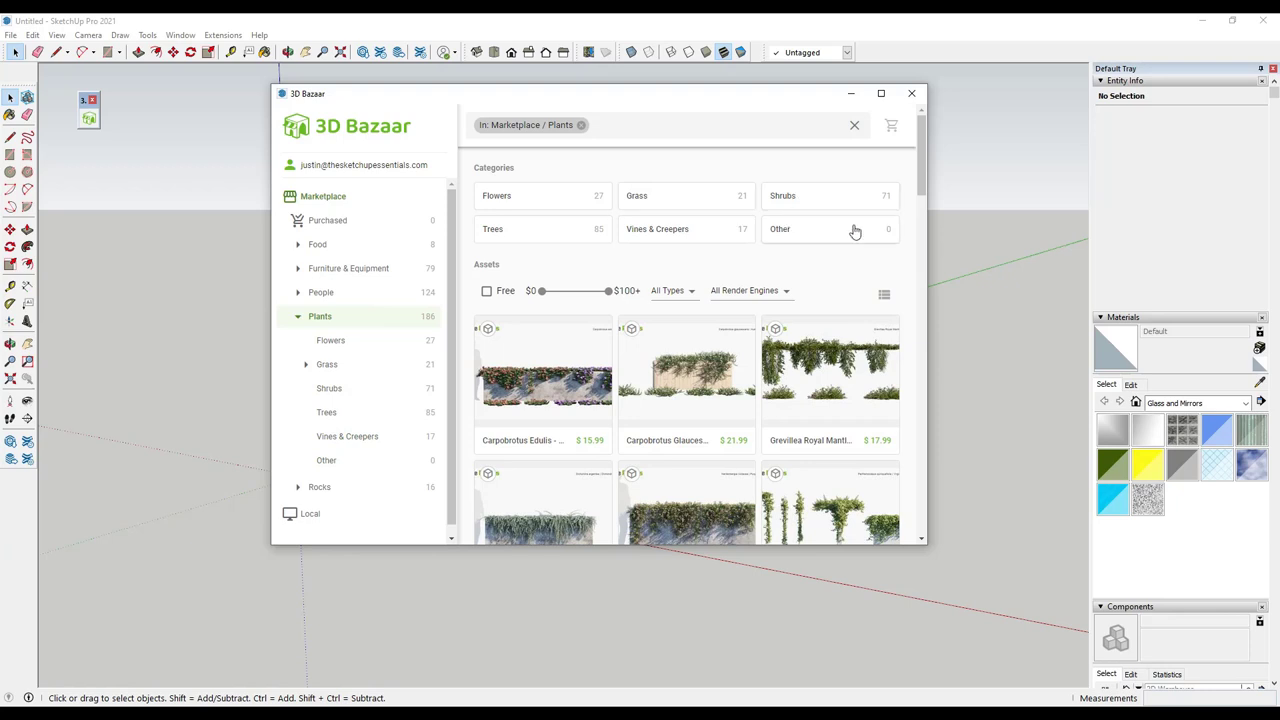
mouse_move(610, 297)
click(487, 292)
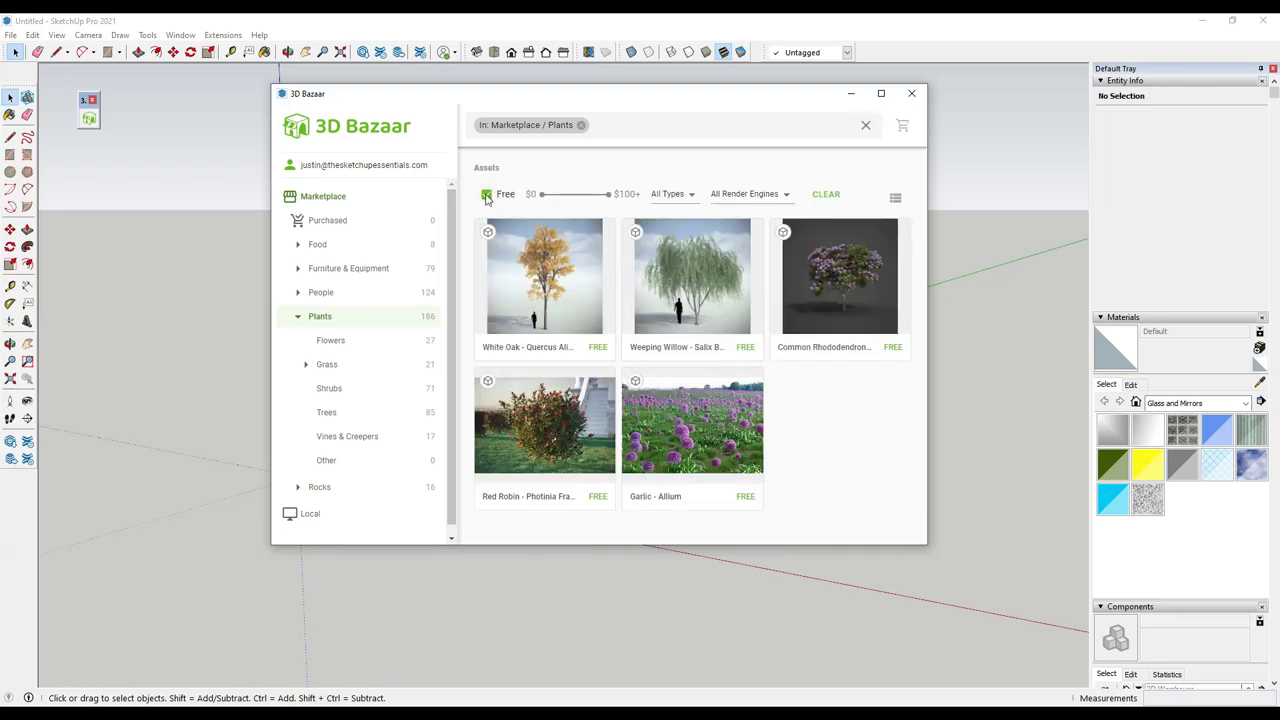
click(487, 195)
click(746, 291)
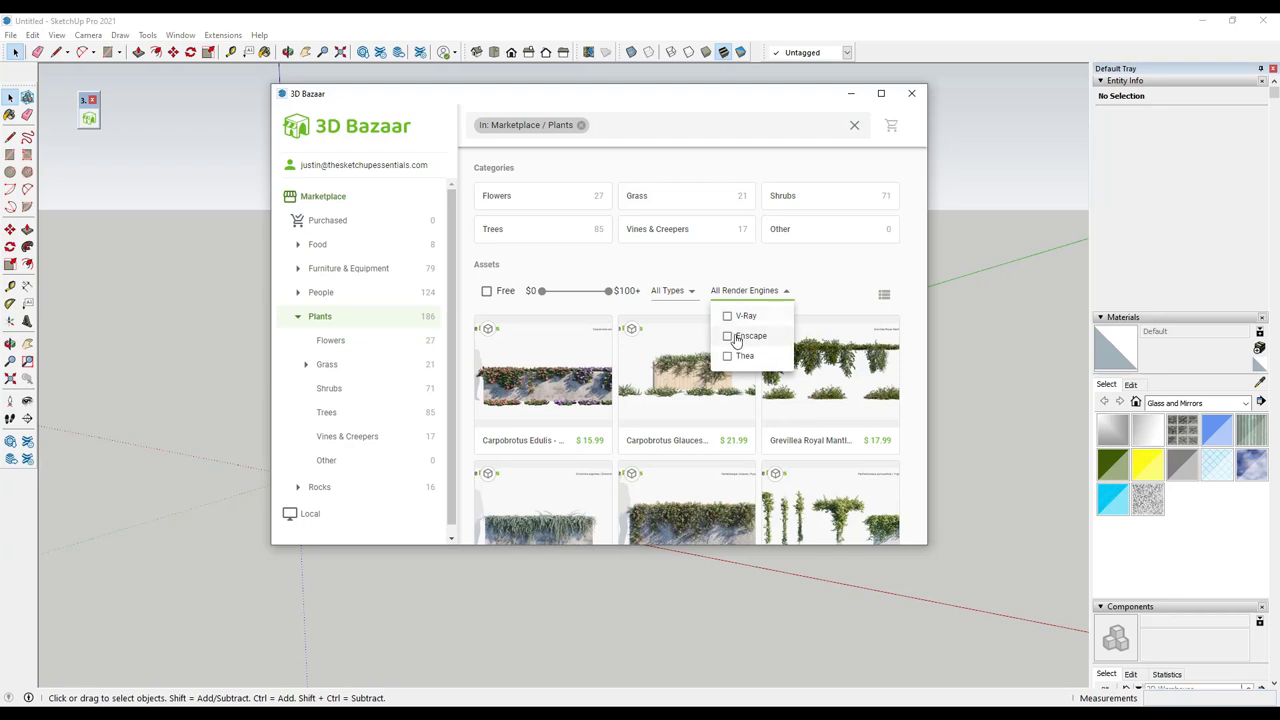
click(727, 337)
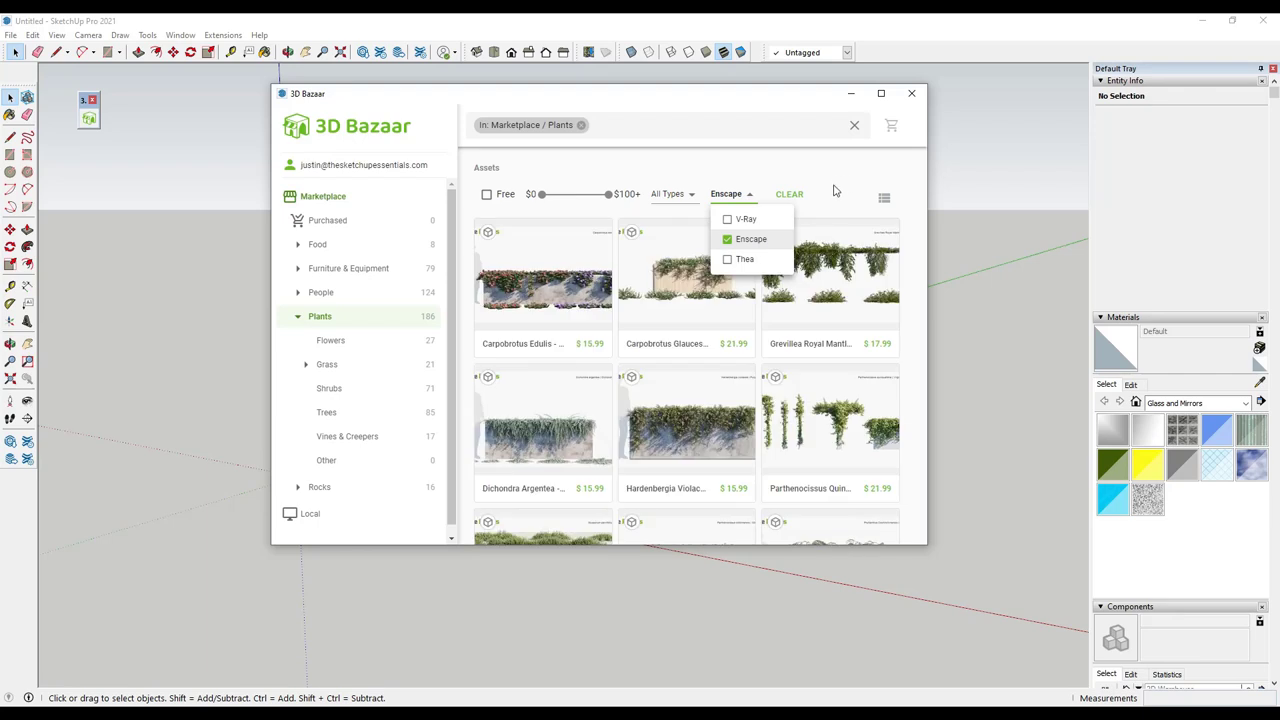
click(727, 240)
scroll(505, 235, down, 1)
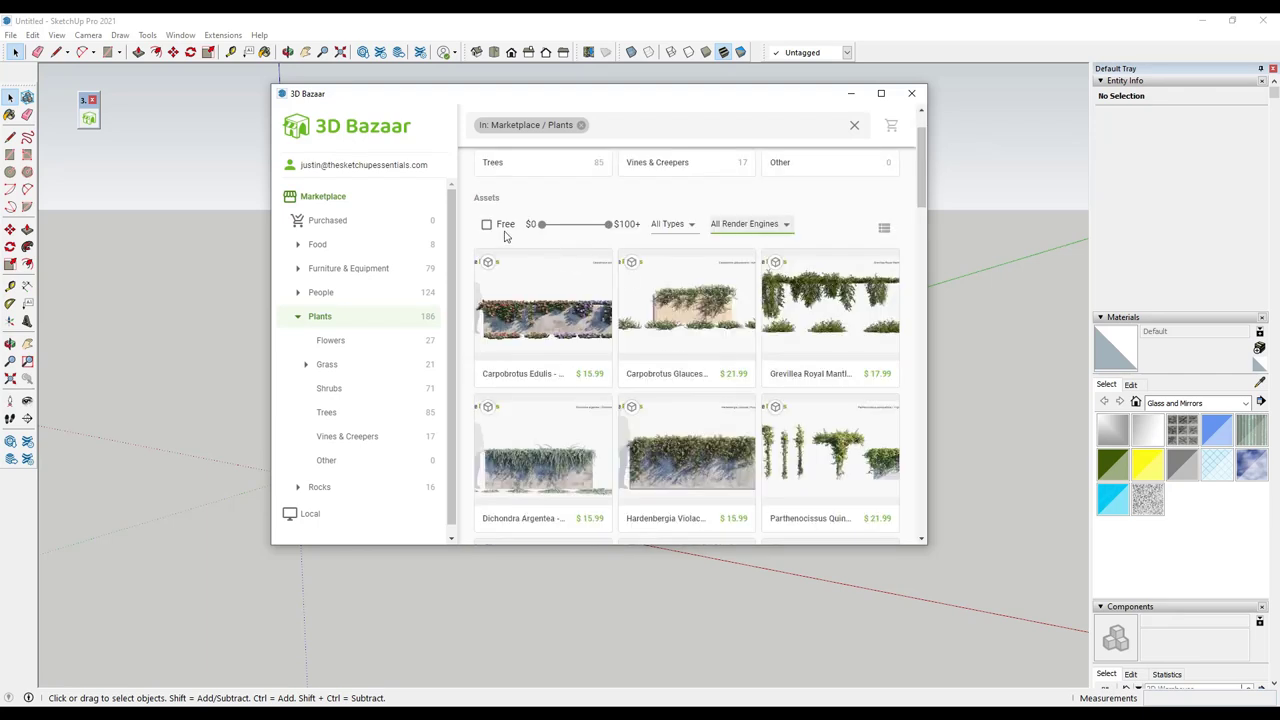
click(487, 226)
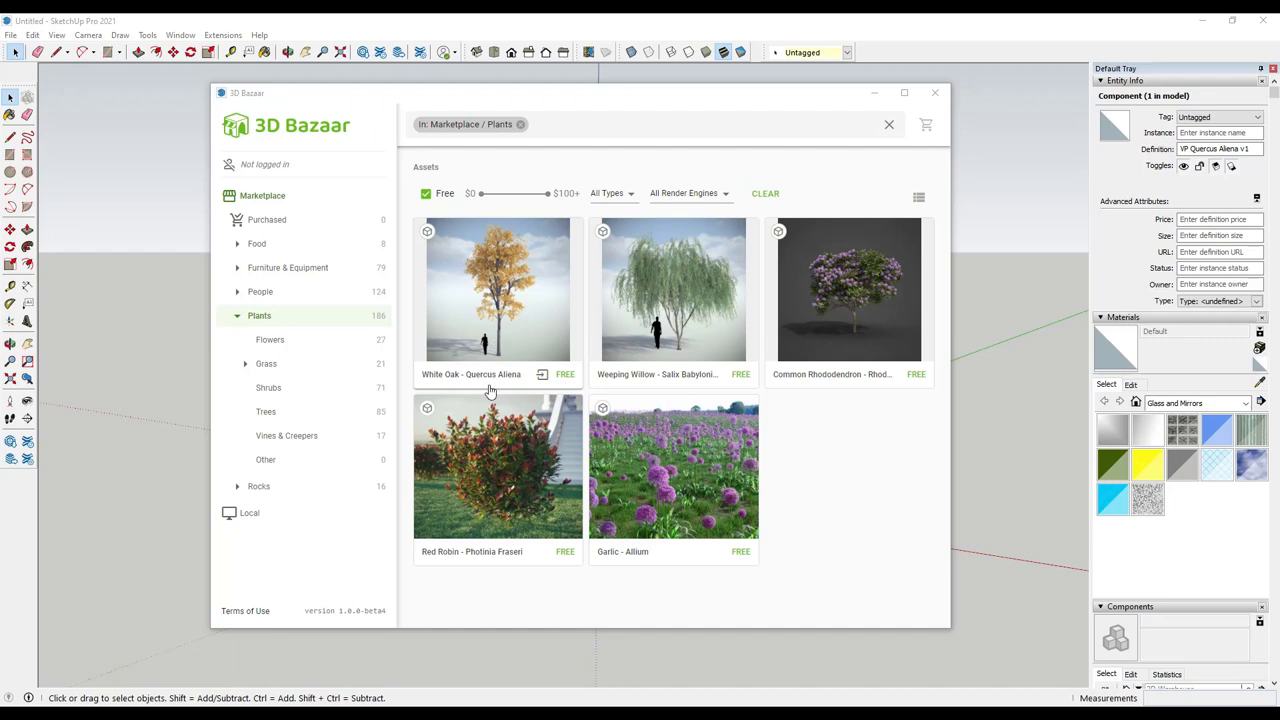
- Check the Weeping Willow asset's Geometry type options, keeping Proxy, then close it
click(680, 291)
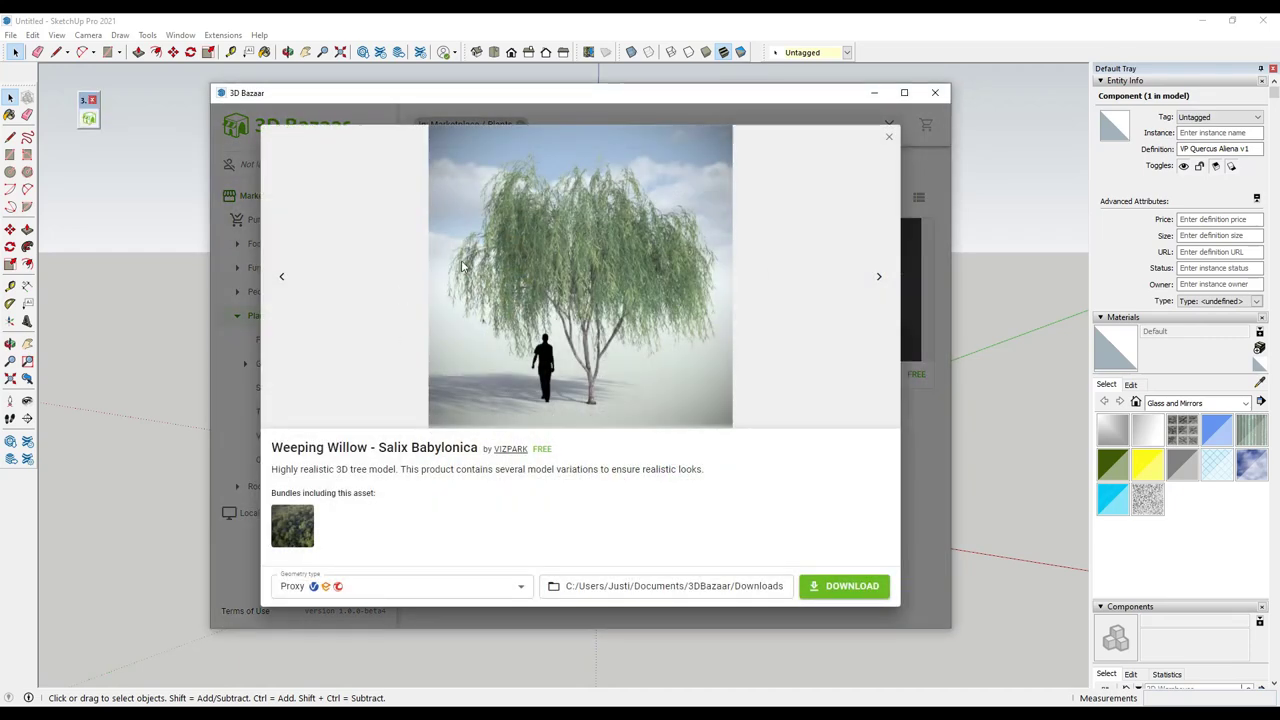
click(430, 594)
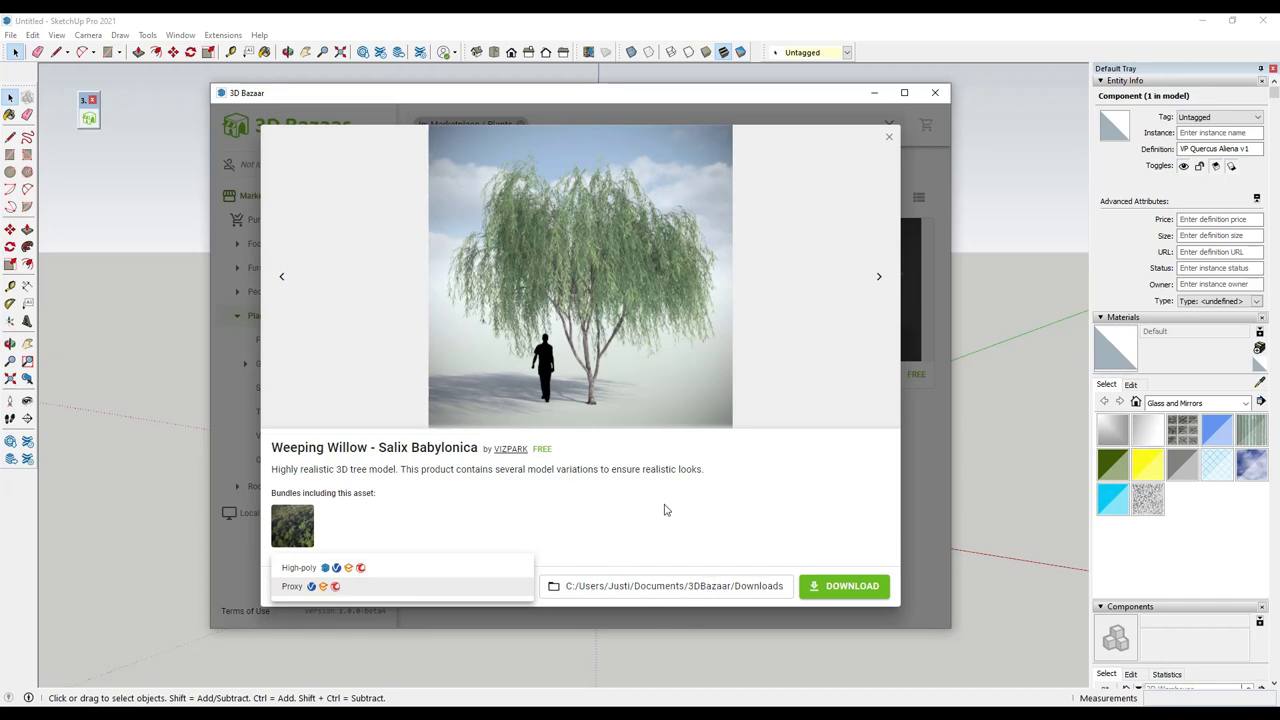
click(789, 292)
click(891, 141)
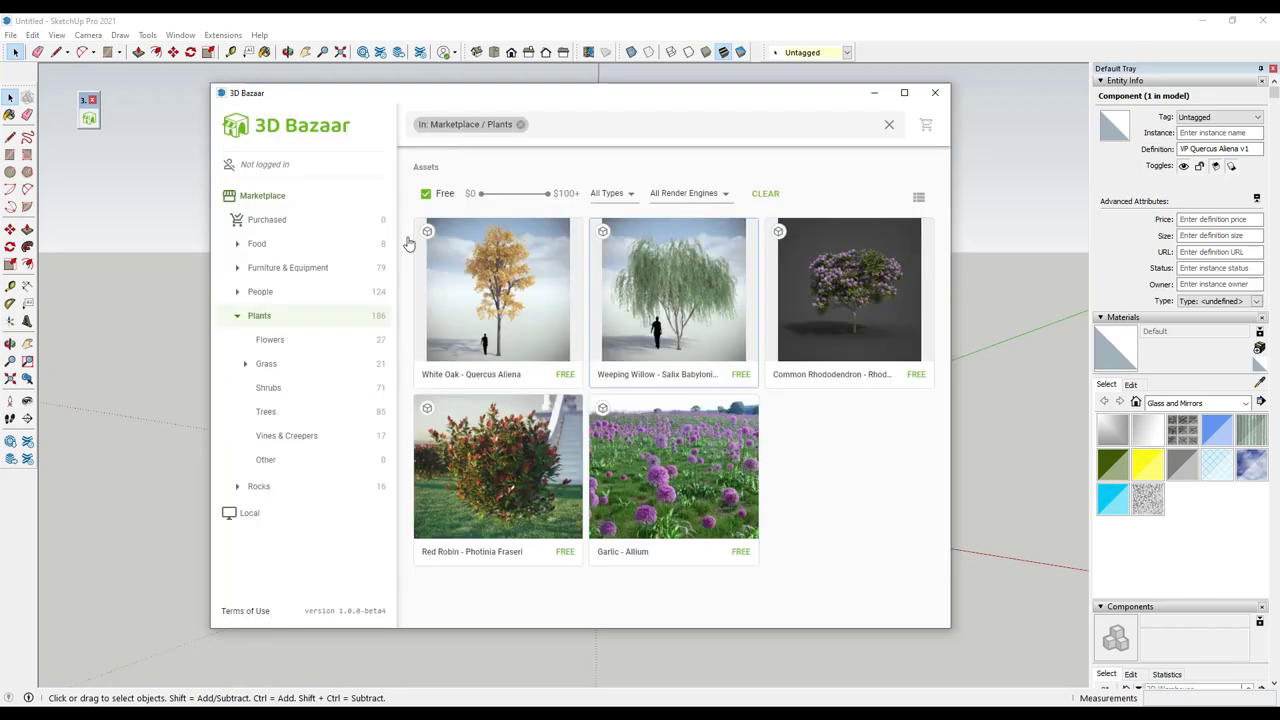
- Pick VP Quercus Aliena v1.skp for the White Oak – Quercus Aliena asset and import it
click(478, 285)
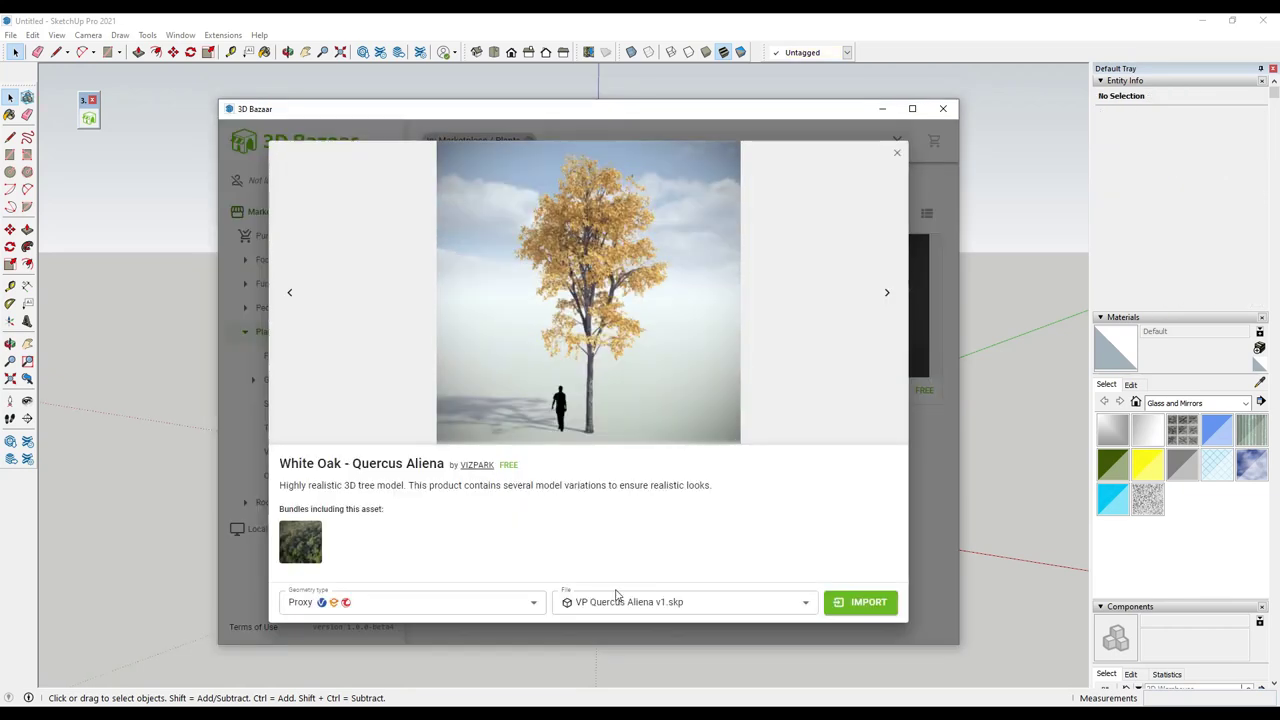
click(672, 602)
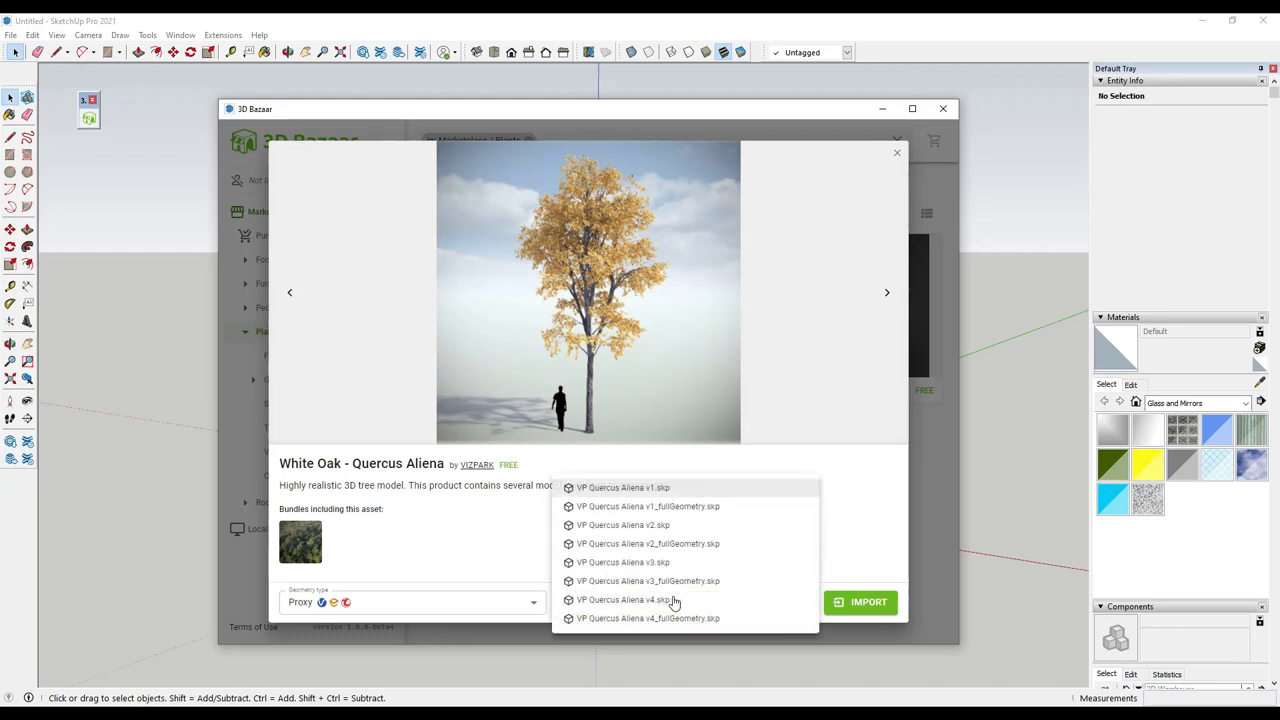
click(648, 490)
click(866, 610)
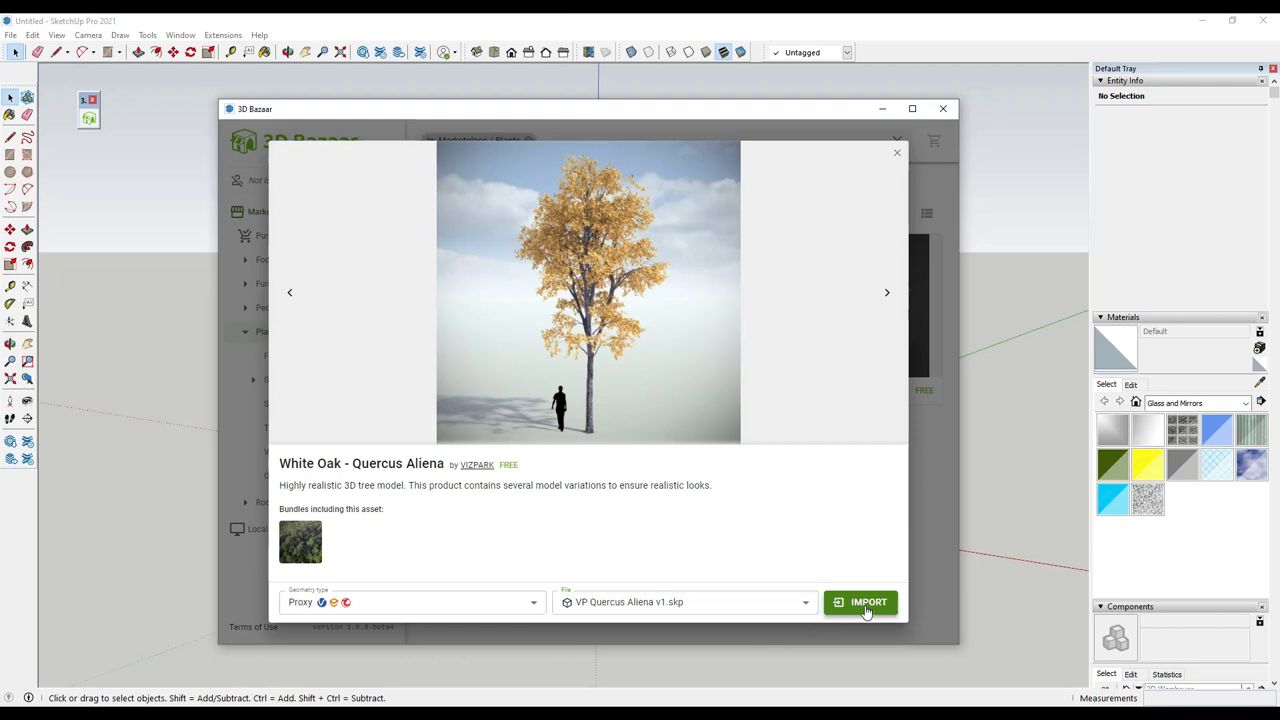
- Place the VP Quercus Aliena v1 proxy tree at the origin beside the figure
drag(750, 117, 130, 135)
click(687, 512)
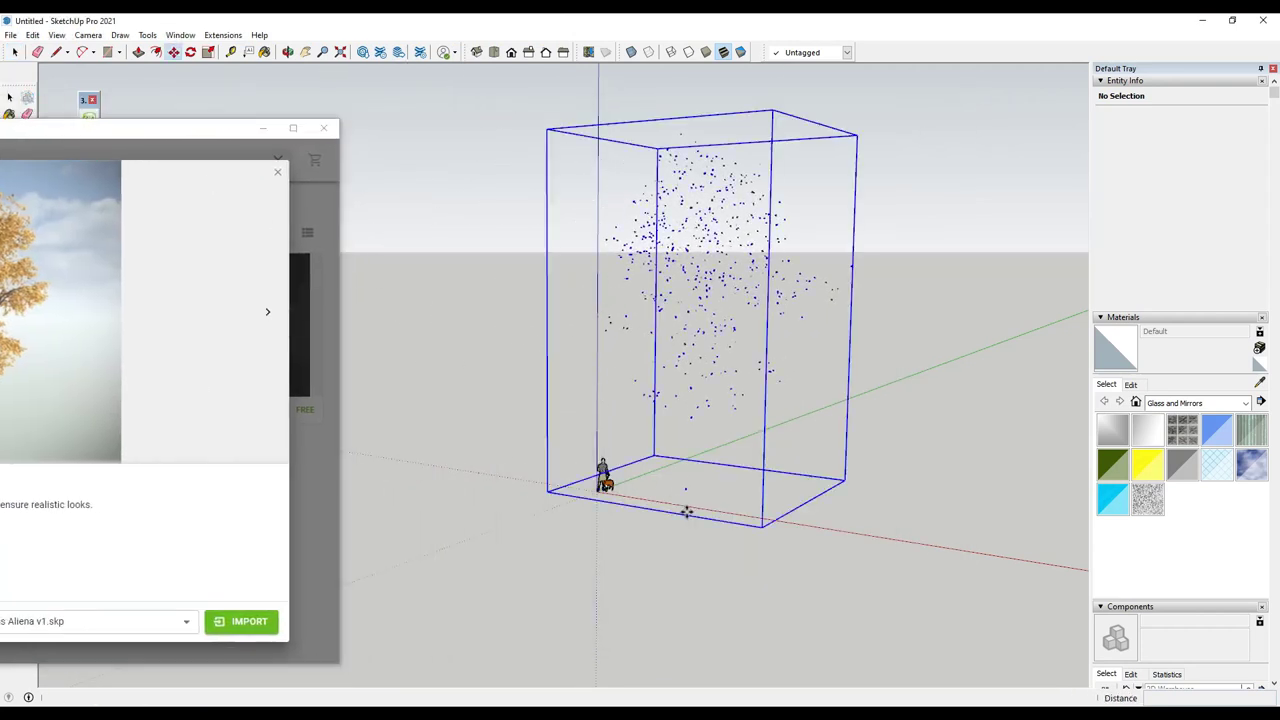
scroll(743, 303, up, 2)
middle_drag(743, 303, 736, 288)
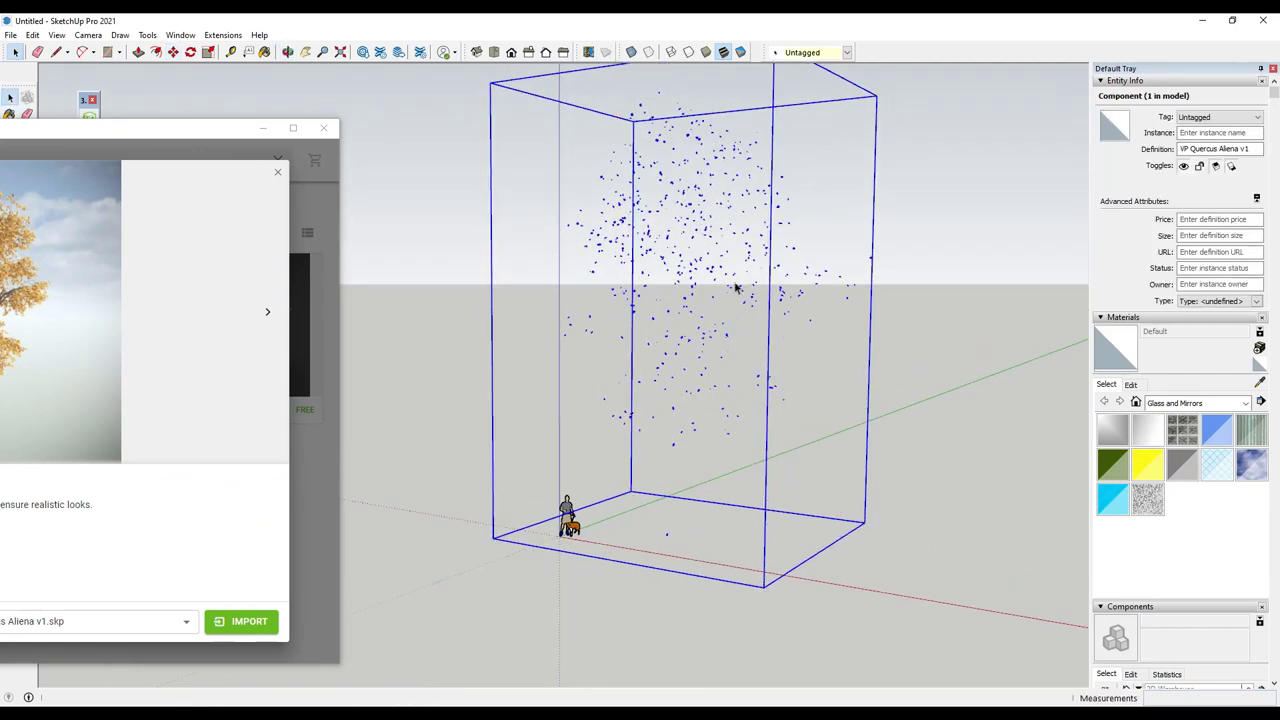
scroll(721, 236, up, 2)
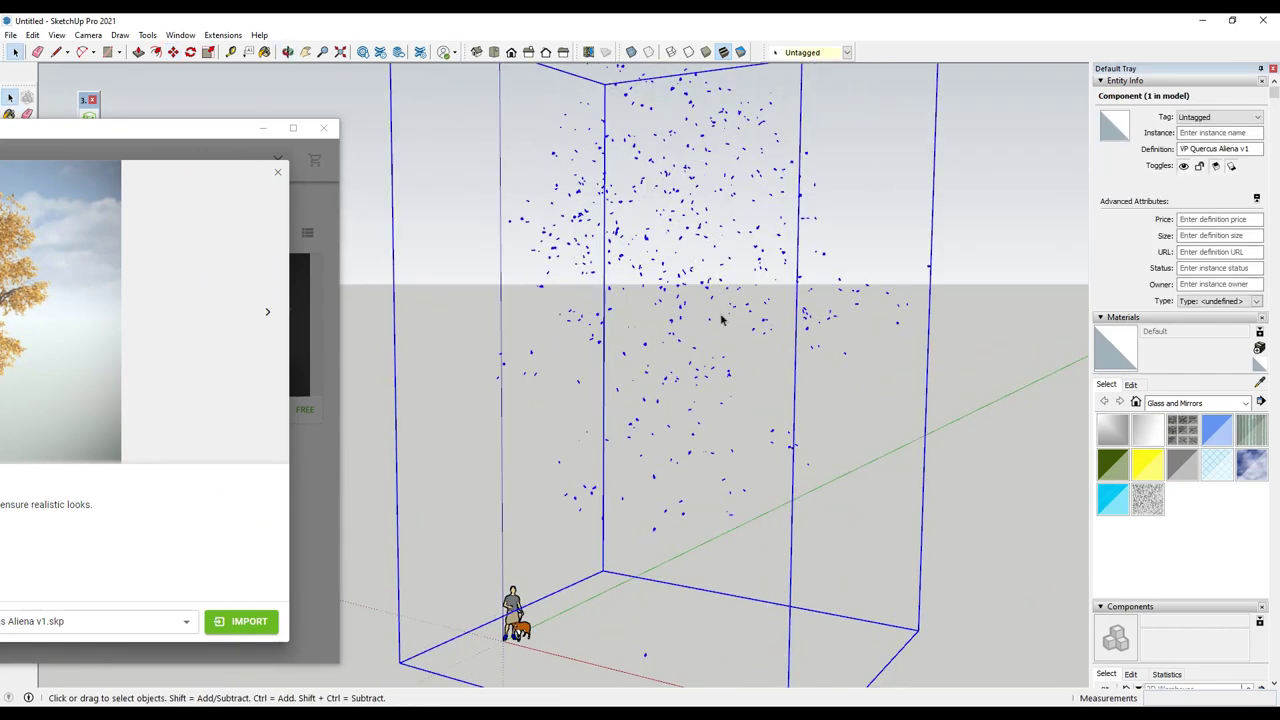
- Orbit to view the whole proxy tree, then start the Enscape real-time render
scroll(730, 316, down, 1)
scroll(740, 316, up, 4)
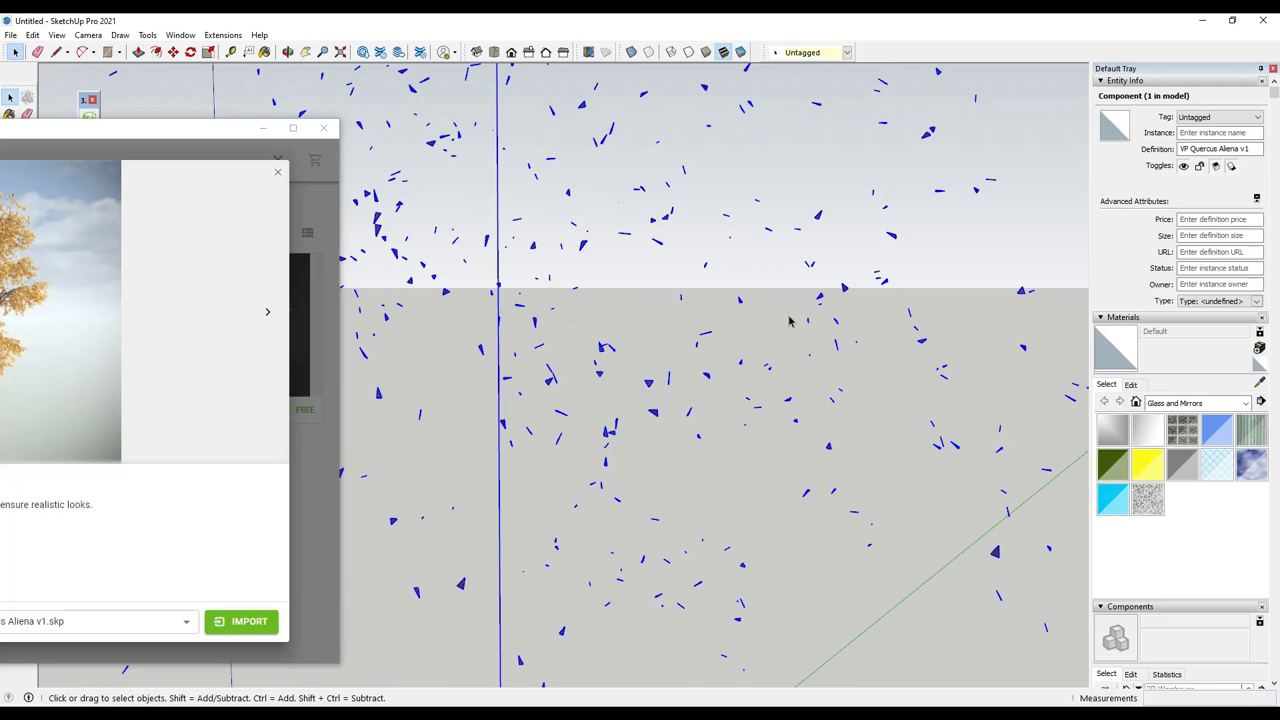
scroll(787, 325, down, 6)
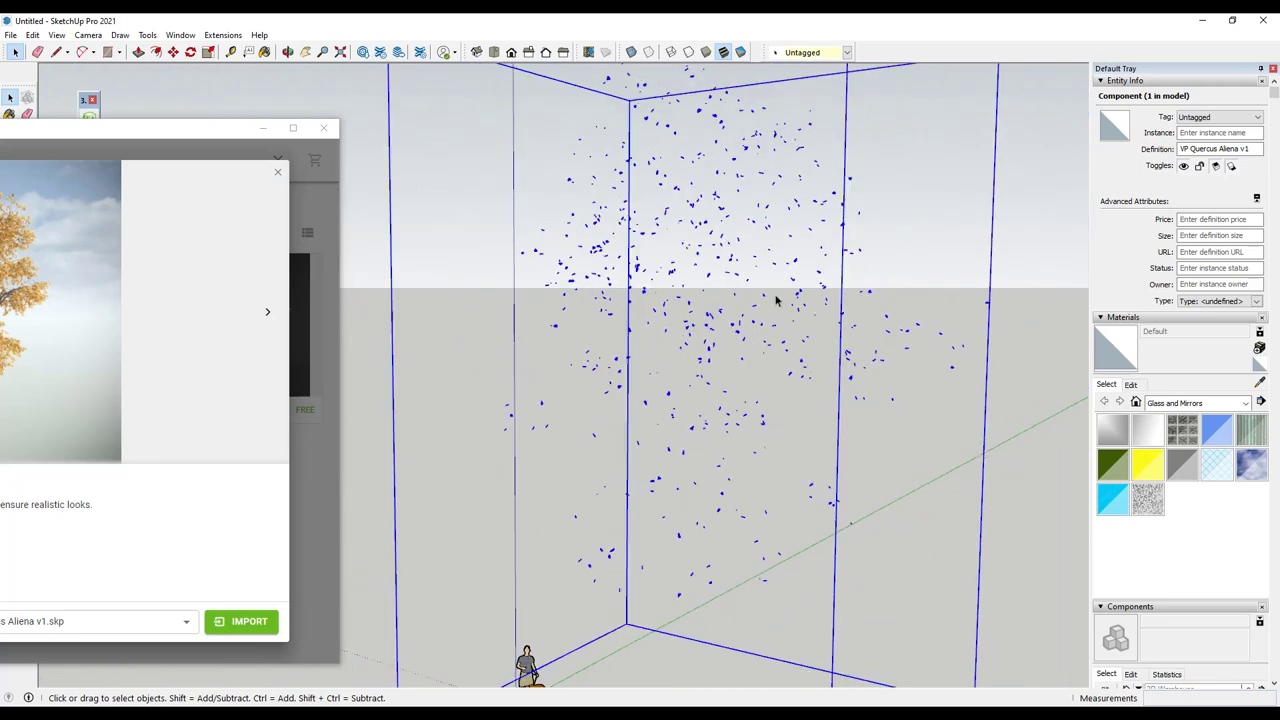
middle_drag(787, 330, 753, 320)
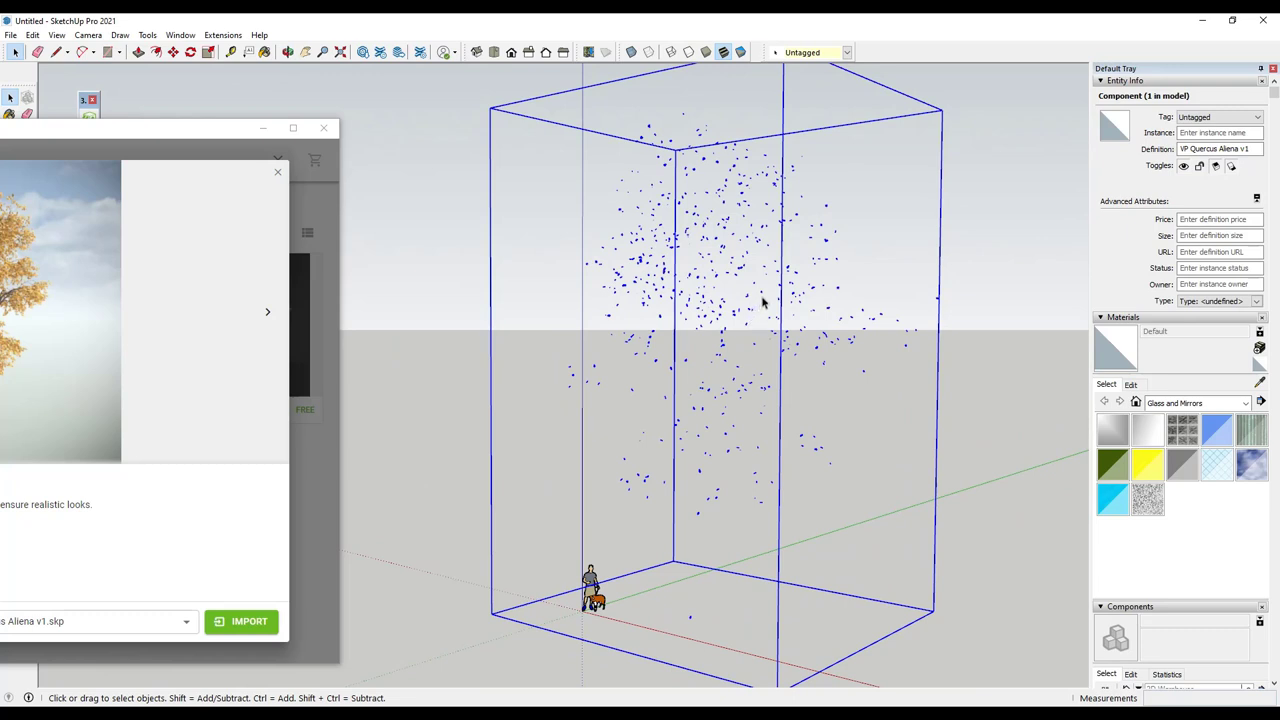
drag(161, 131, 165, 715)
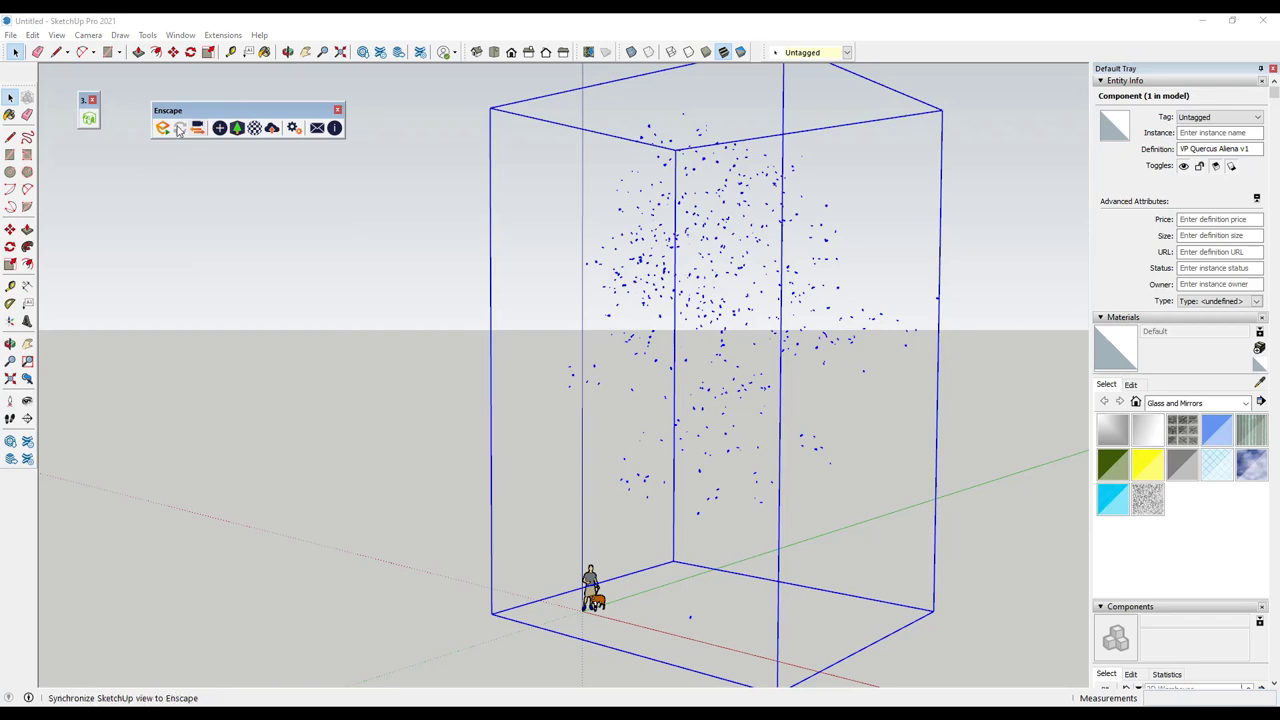
click(160, 132)
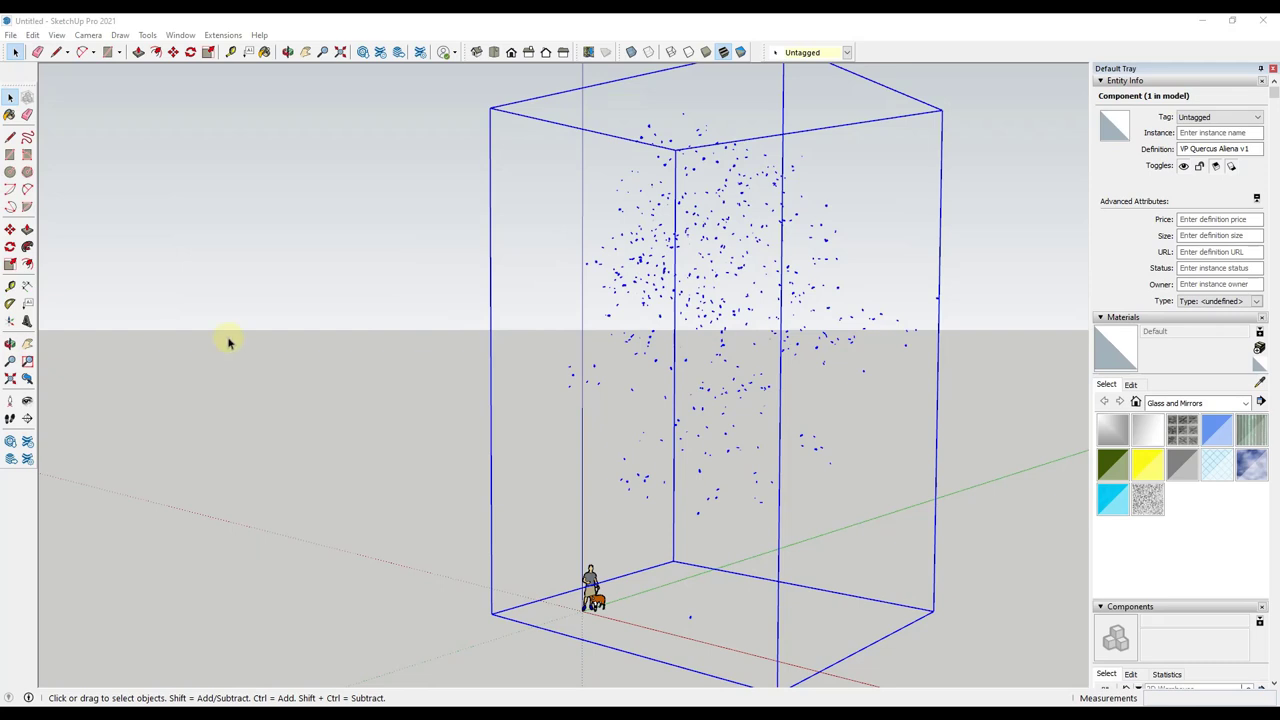
- Copy the White Oak proxy twice to the right with Move and Ctrl, making three trees
scroll(720, 400, down, 5)
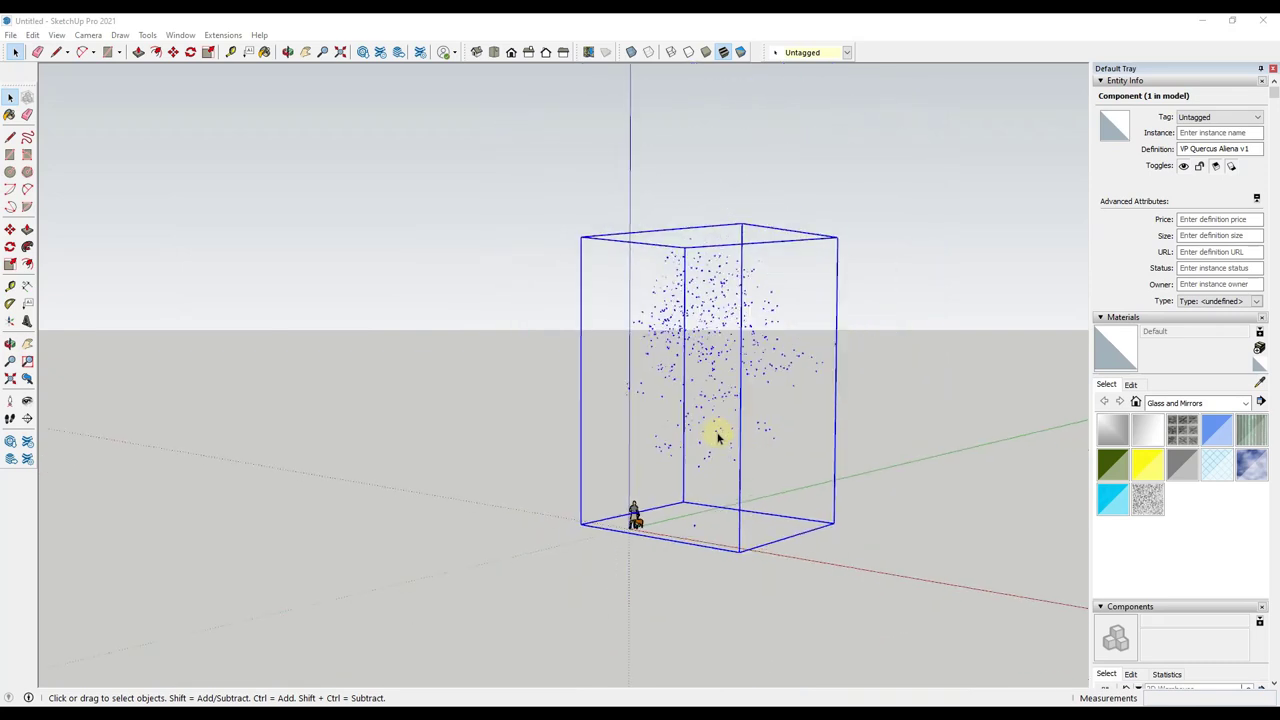
click(700, 430)
key(m)
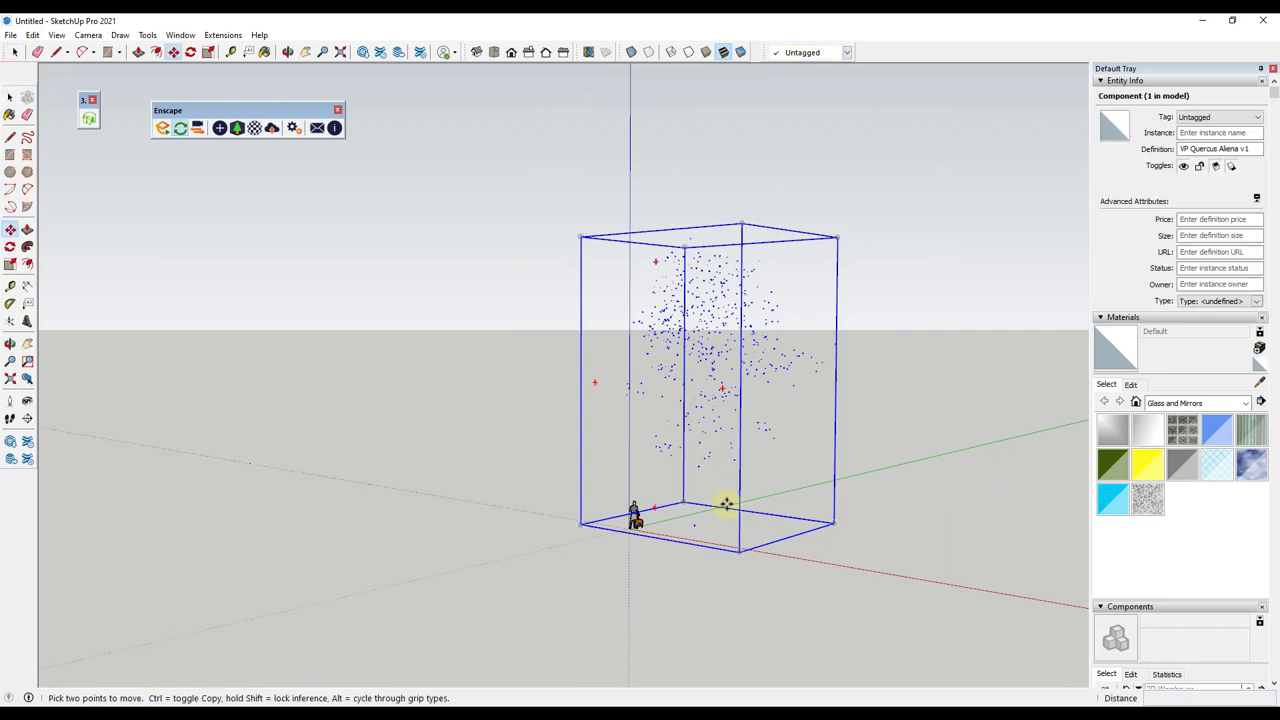
key(ctrl)
click(693, 530)
click(905, 514)
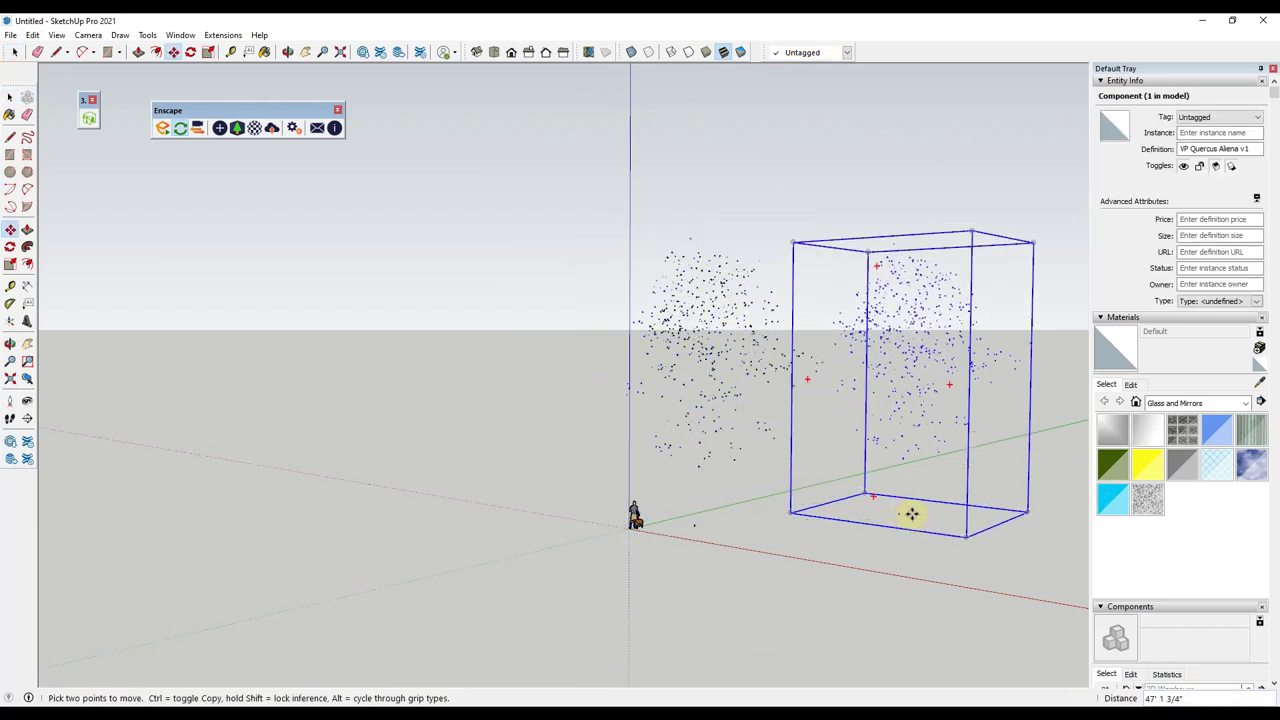
click(899, 515)
click(1000, 577)
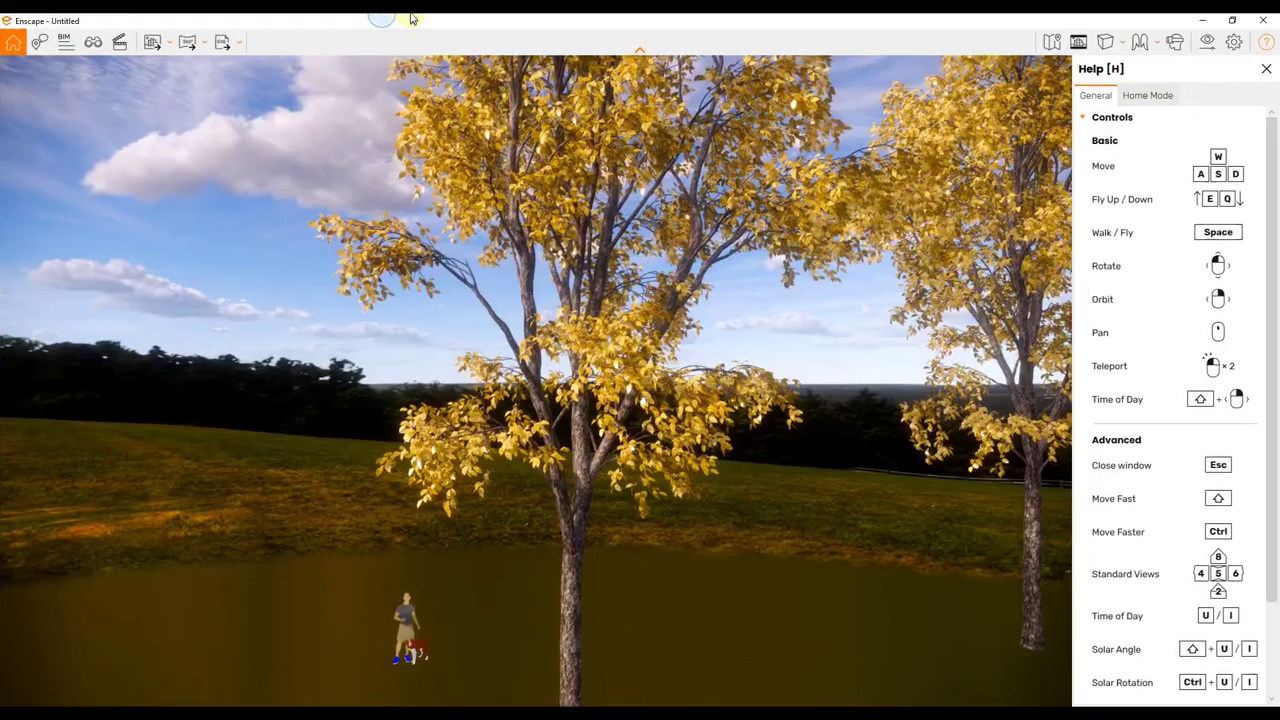
- In Enscape, pull the camera back to see all three oaks, then fly to the right-hand tree
drag(608, 440, 609, 436)
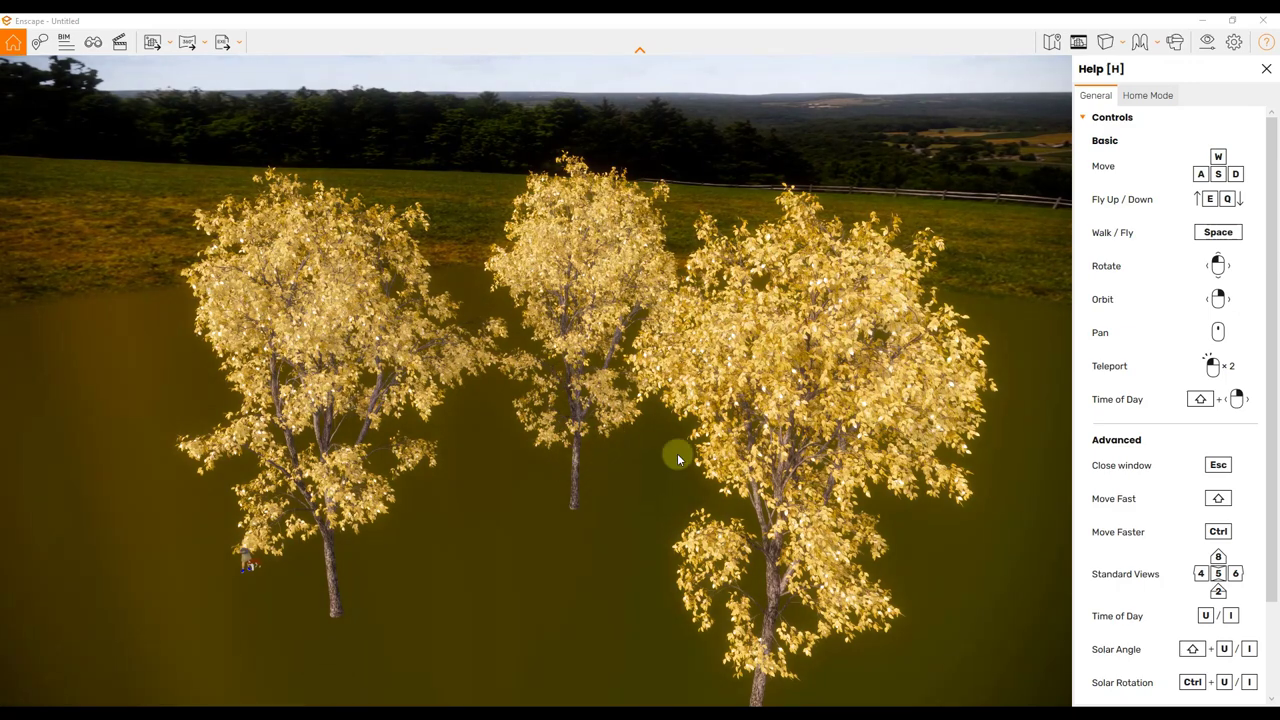
double_click(752, 432)
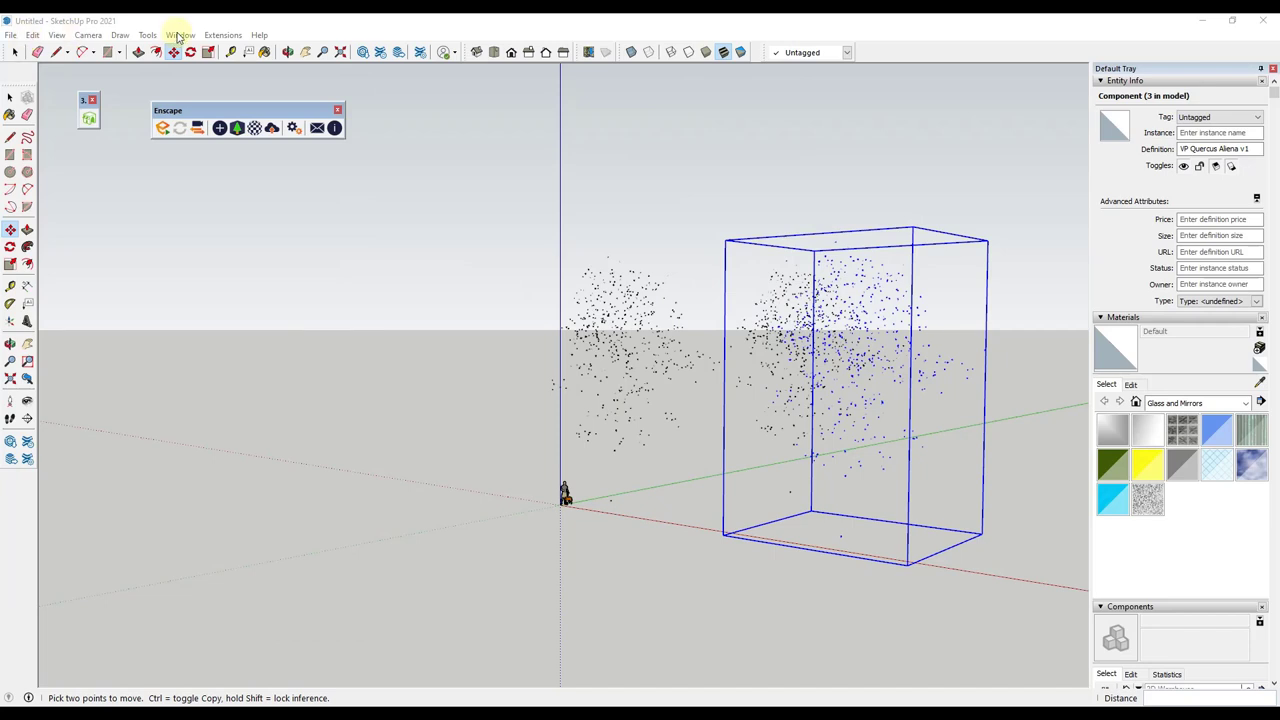
- Open Model Info Statistics with Show nested components checked, and reposition the 3D Bazaar window
click(224, 35)
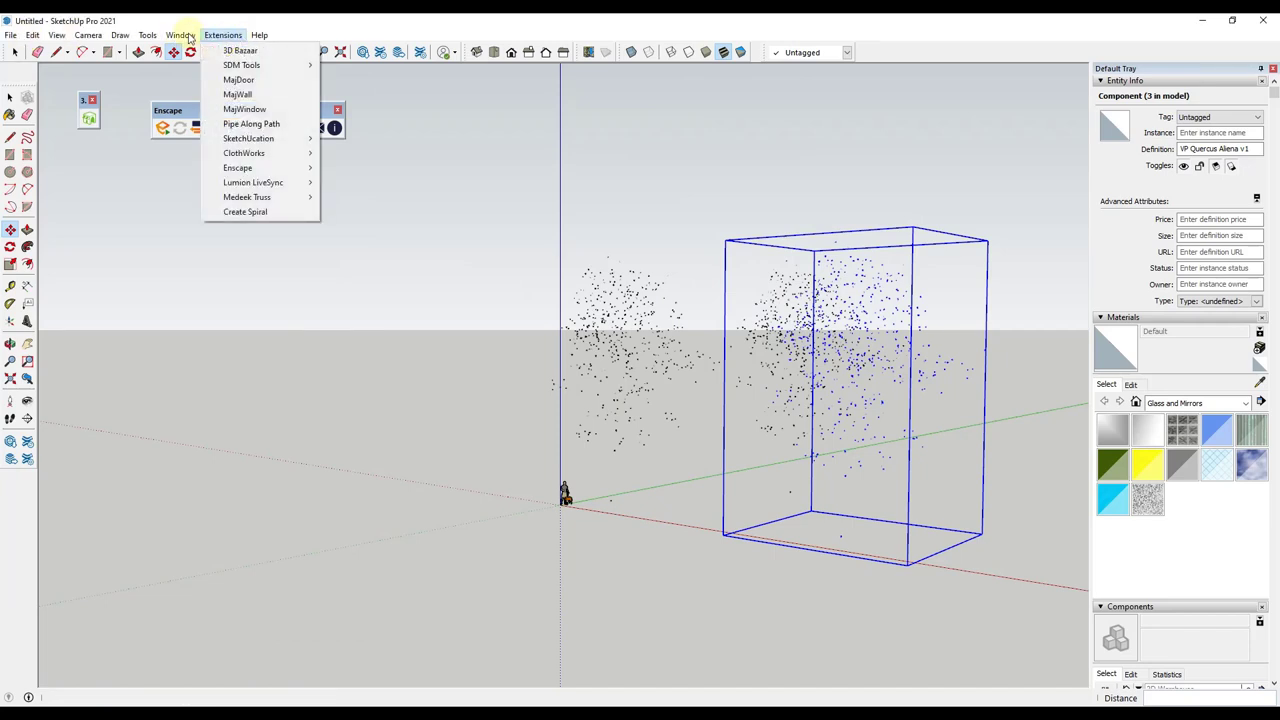
mouse_move(189, 38)
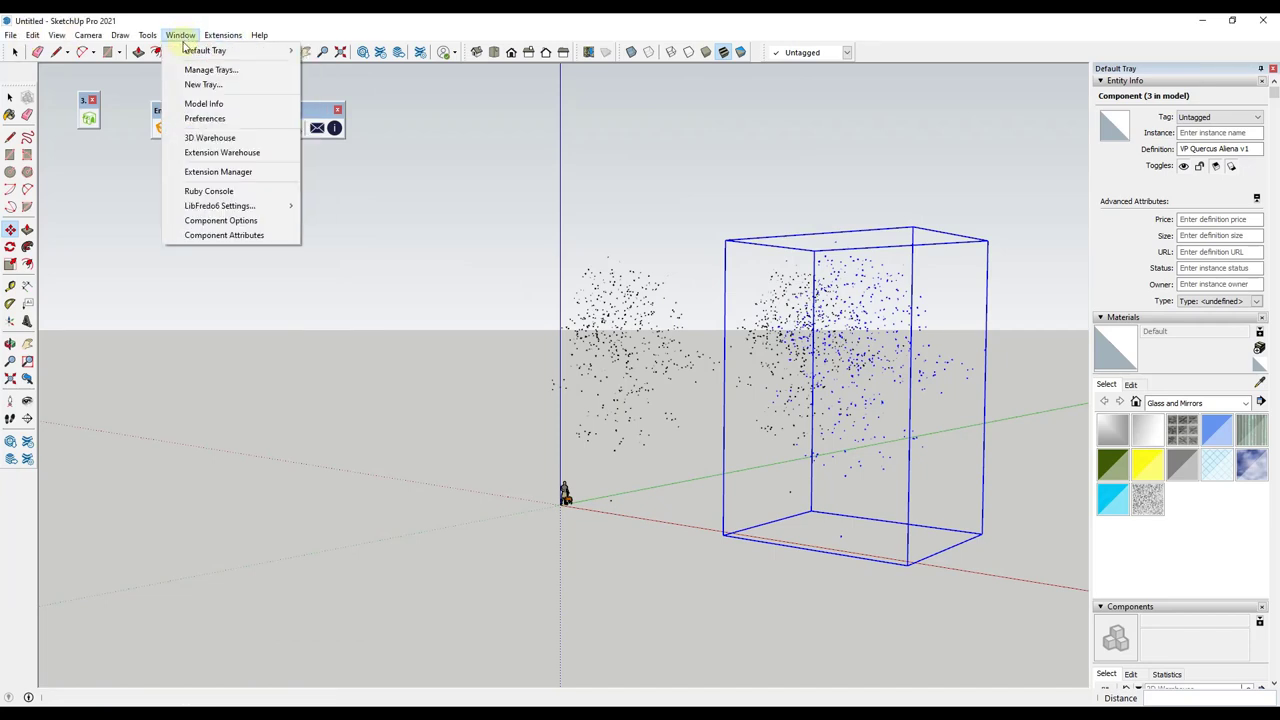
click(204, 103)
click(694, 165)
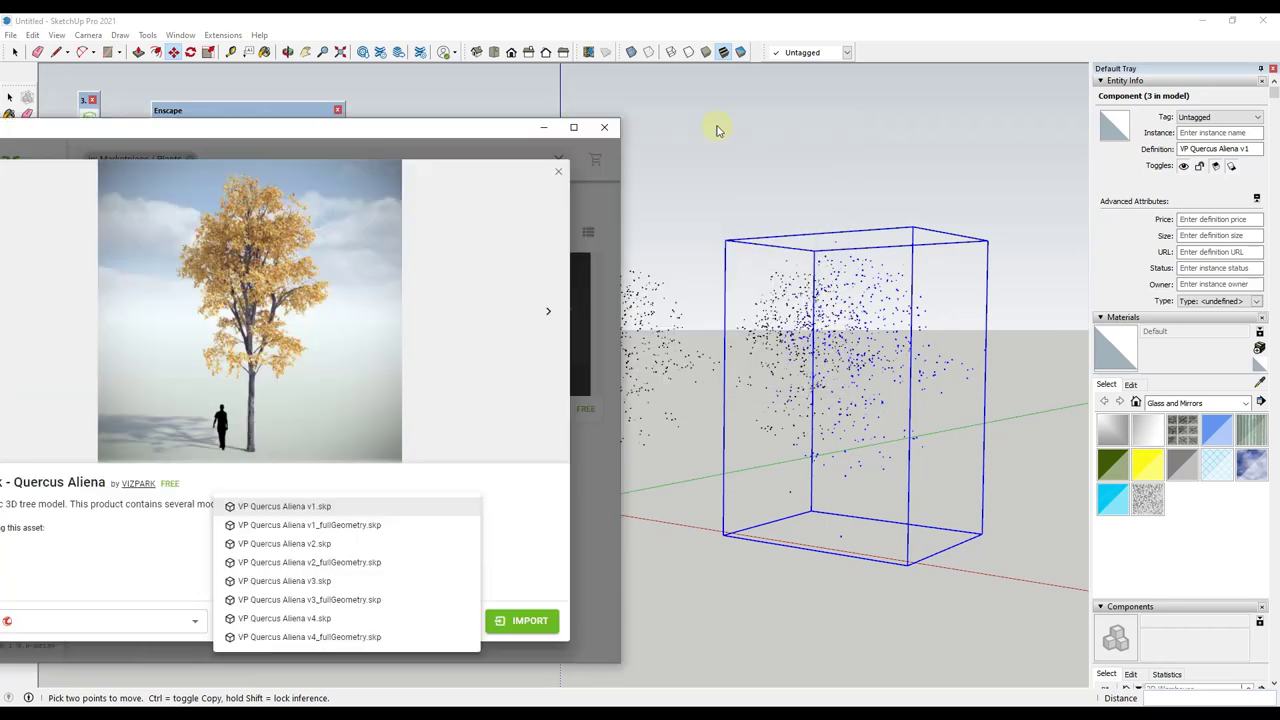
drag(716, 130, 533, 75)
- Import VP Quercus Aliena v1_fullGeometry.skp, then toggle Profiles in Styles and undo it
click(466, 469)
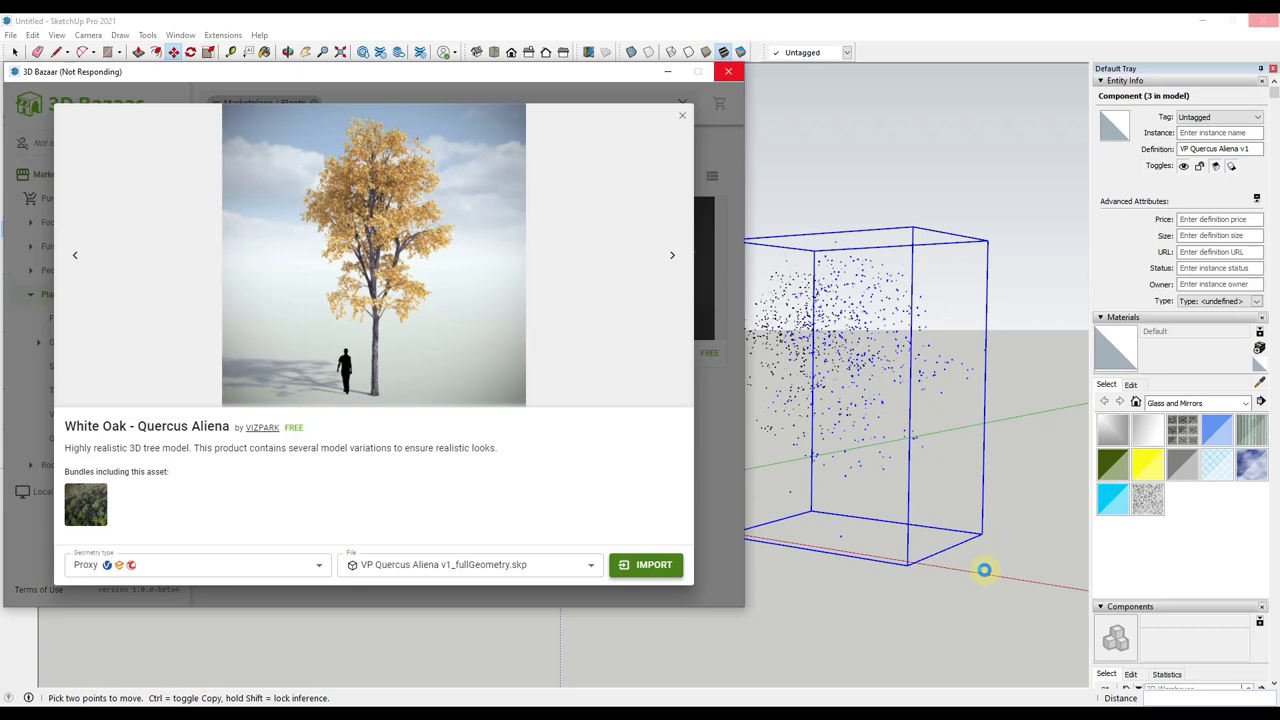
click(1100, 318)
click(1101, 330)
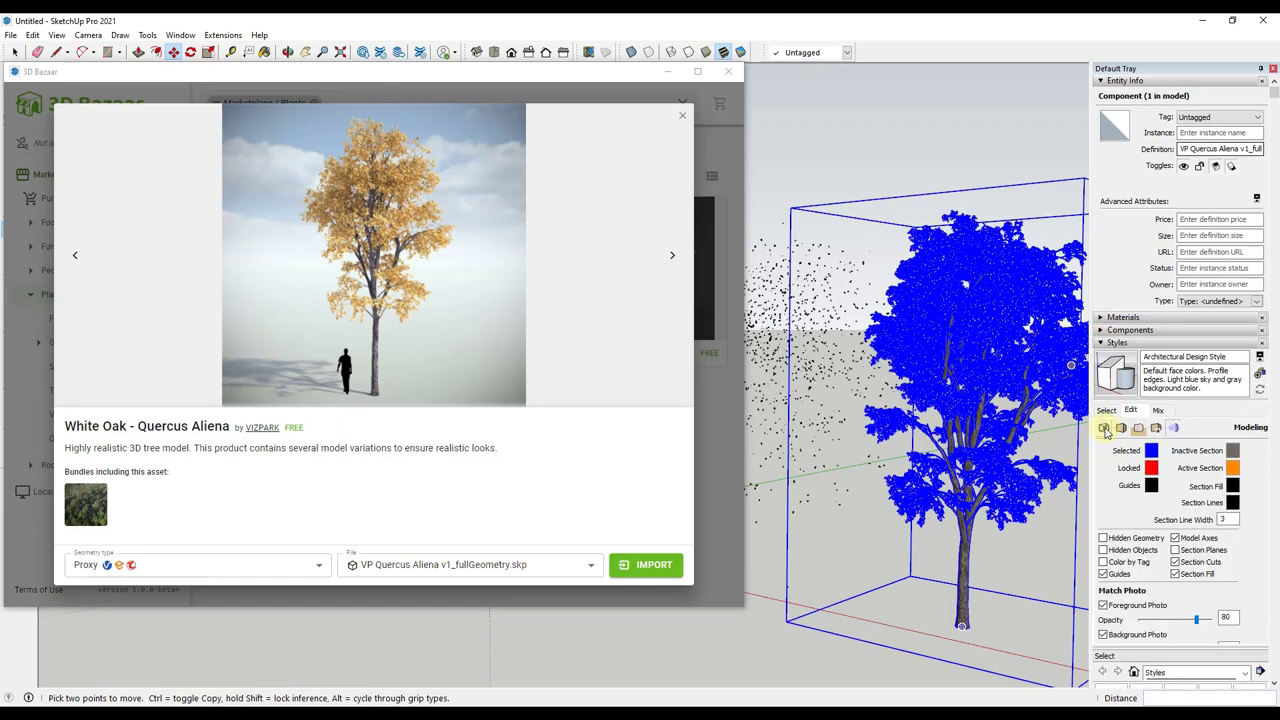
click(1104, 427)
click(1105, 479)
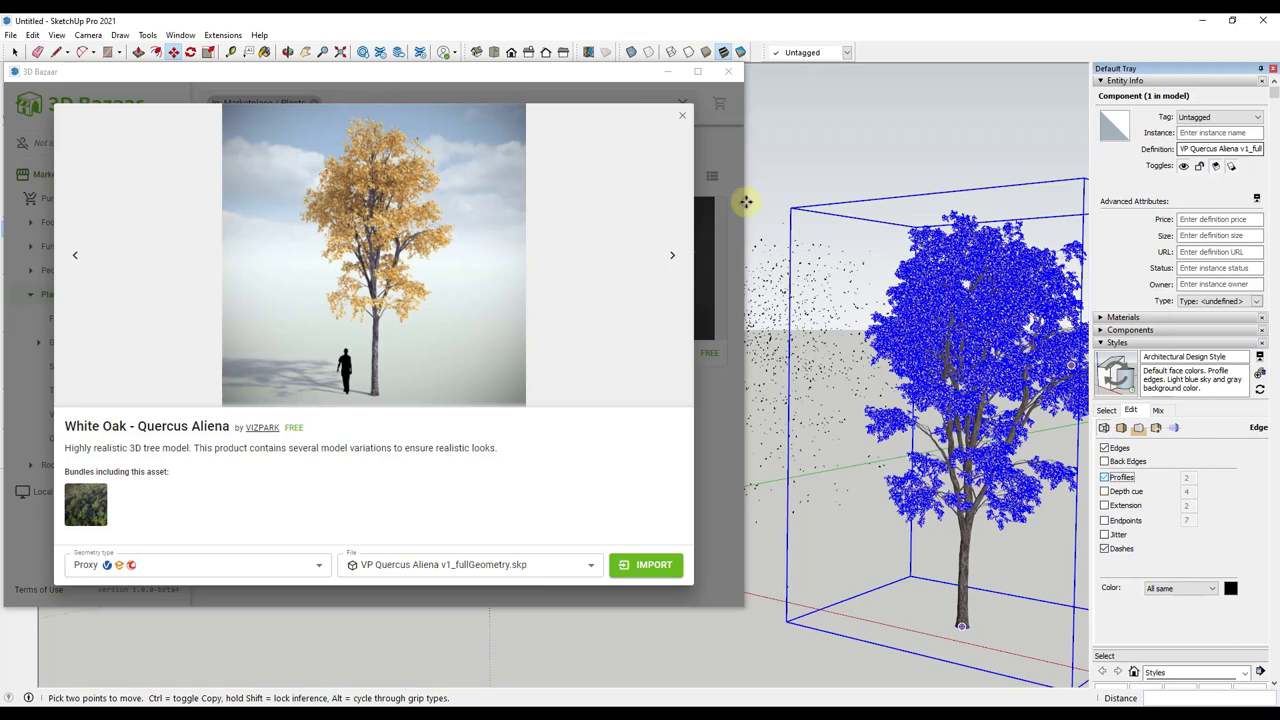
key(ctrl+z)
- Bring Model Info Statistics forward, showing 807698 edges and 430127 faces
drag(745, 215, 322, 209)
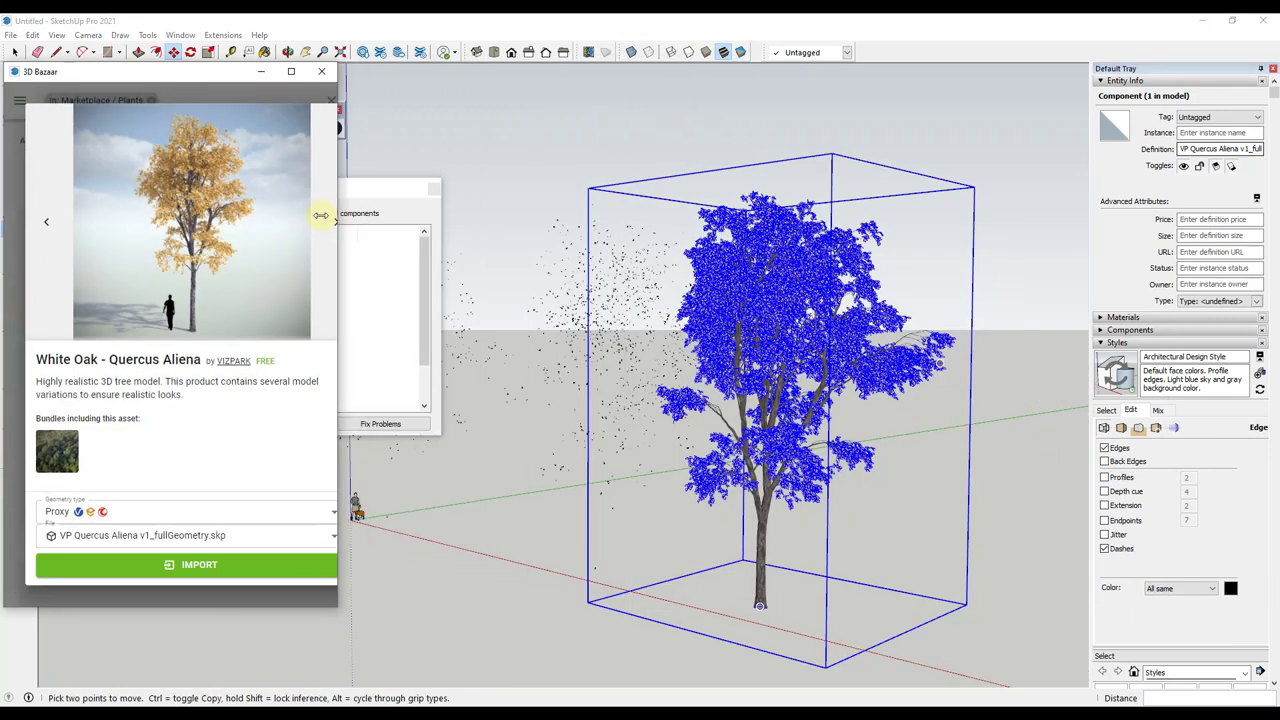
click(443, 188)
drag(443, 188, 432, 171)
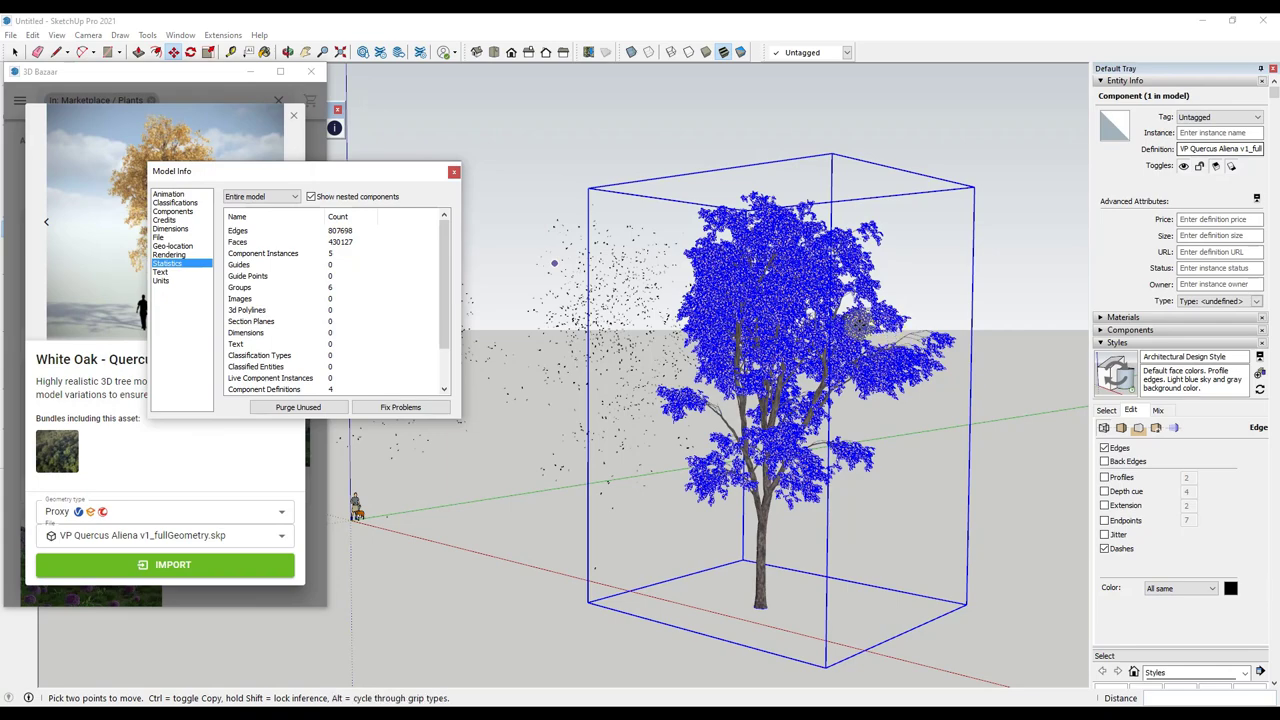
- Erase the full-geometry oak, switch back to Select, and enlarge the 3D Bazaar window
scroll(859, 324, up, 3)
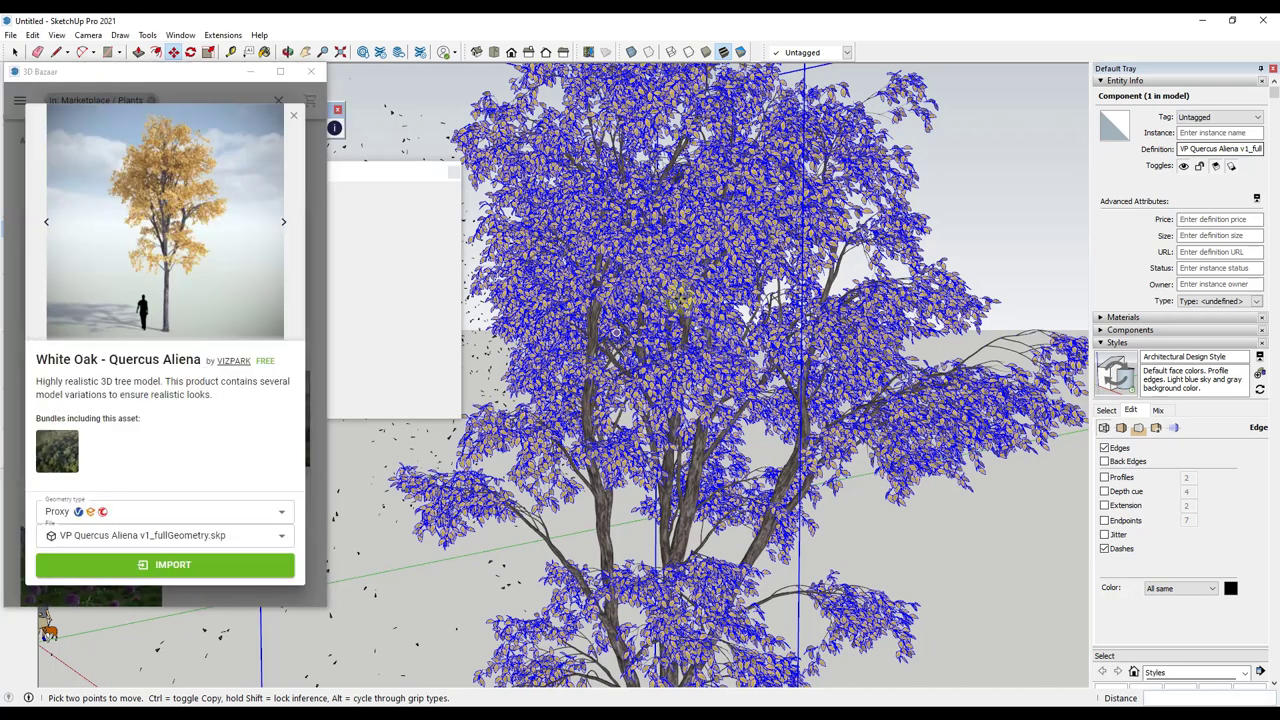
right_click(677, 297)
click(708, 323)
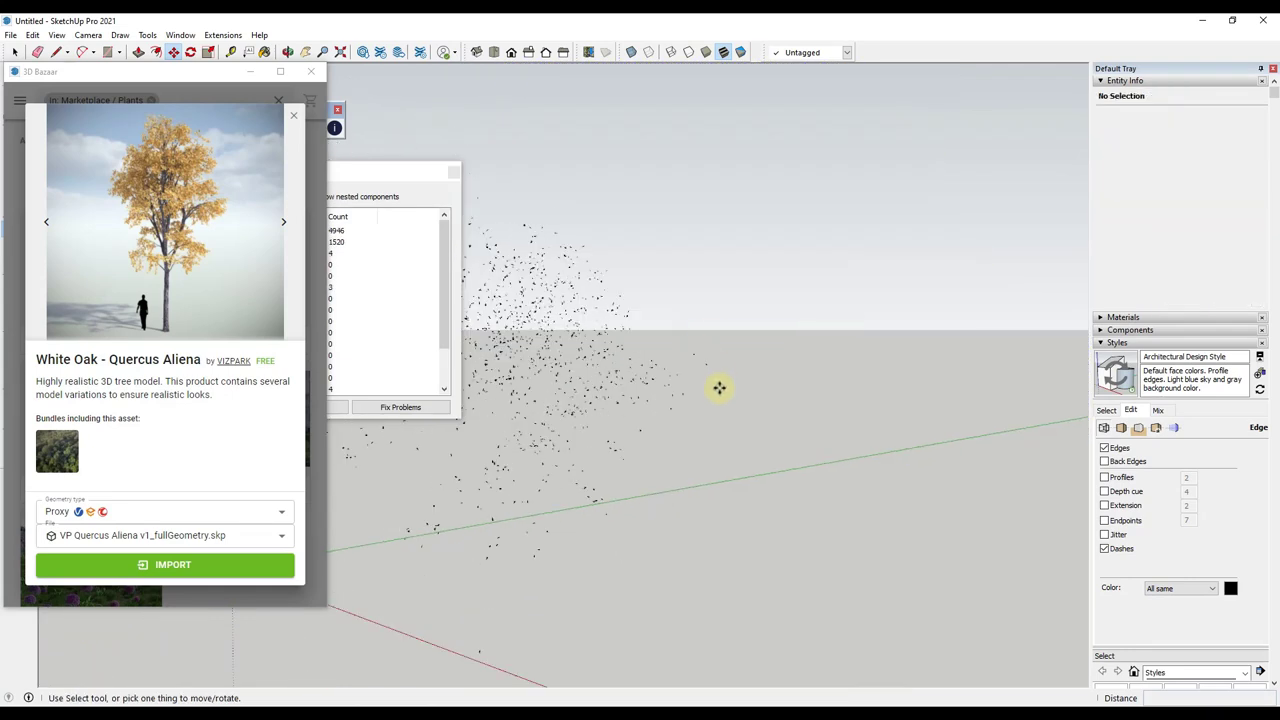
scroll(700, 371, down, 5)
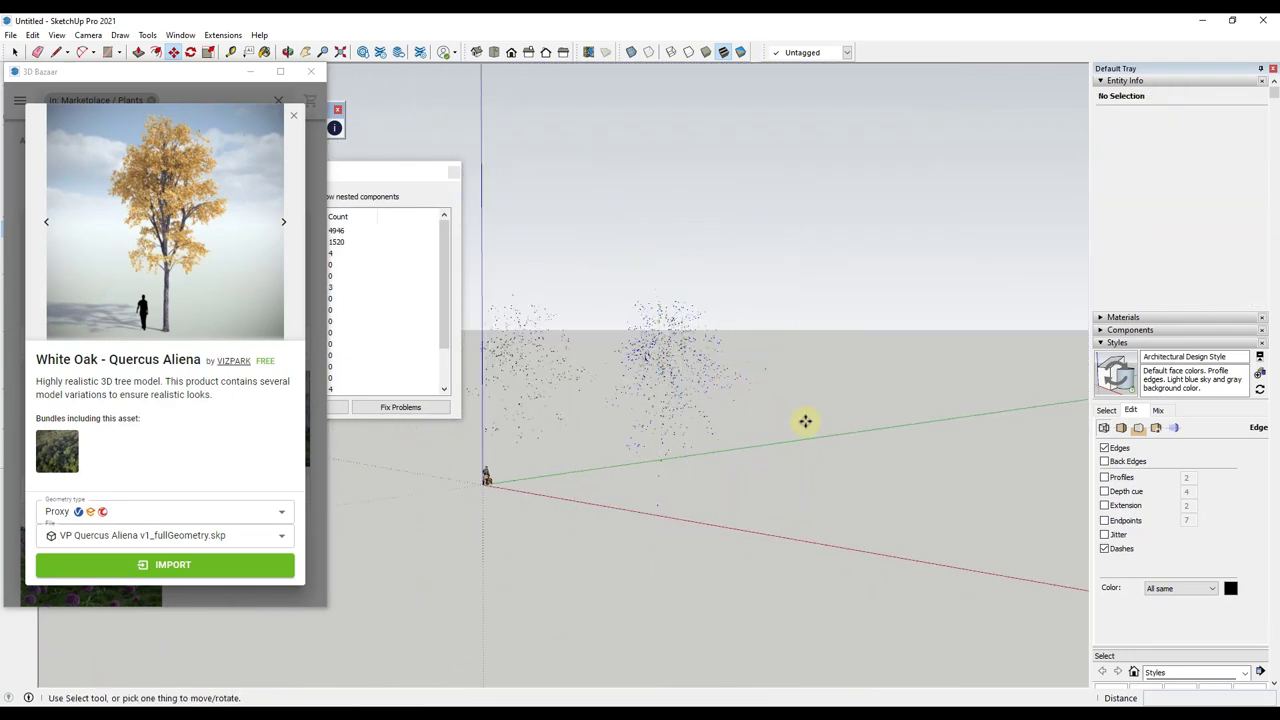
key(space)
double_click(188, 72)
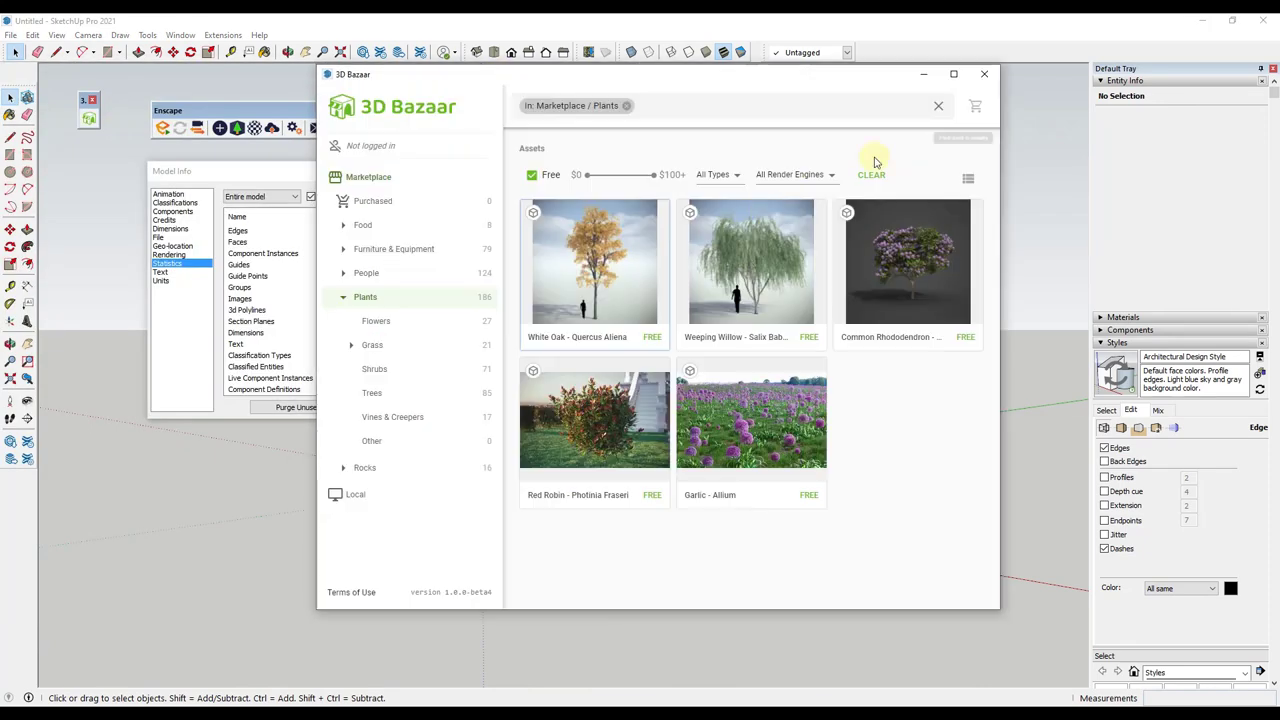
- Add F:\Assets\Objects\SKP Files\Chairs as a Local 3D Bazaar folder and list its chair files
click(360, 495)
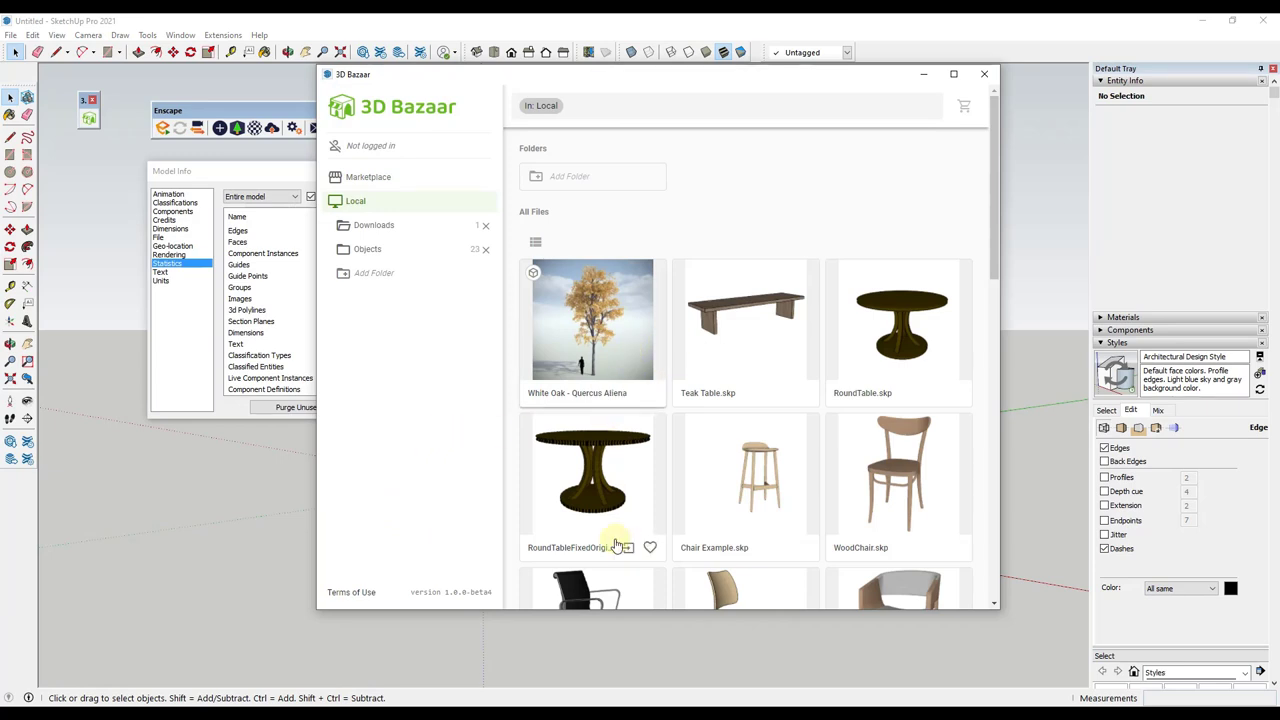
mouse_move(638, 613)
mouse_down()
mouse_move(640, 645)
mouse_move(638, 629)
mouse_up()
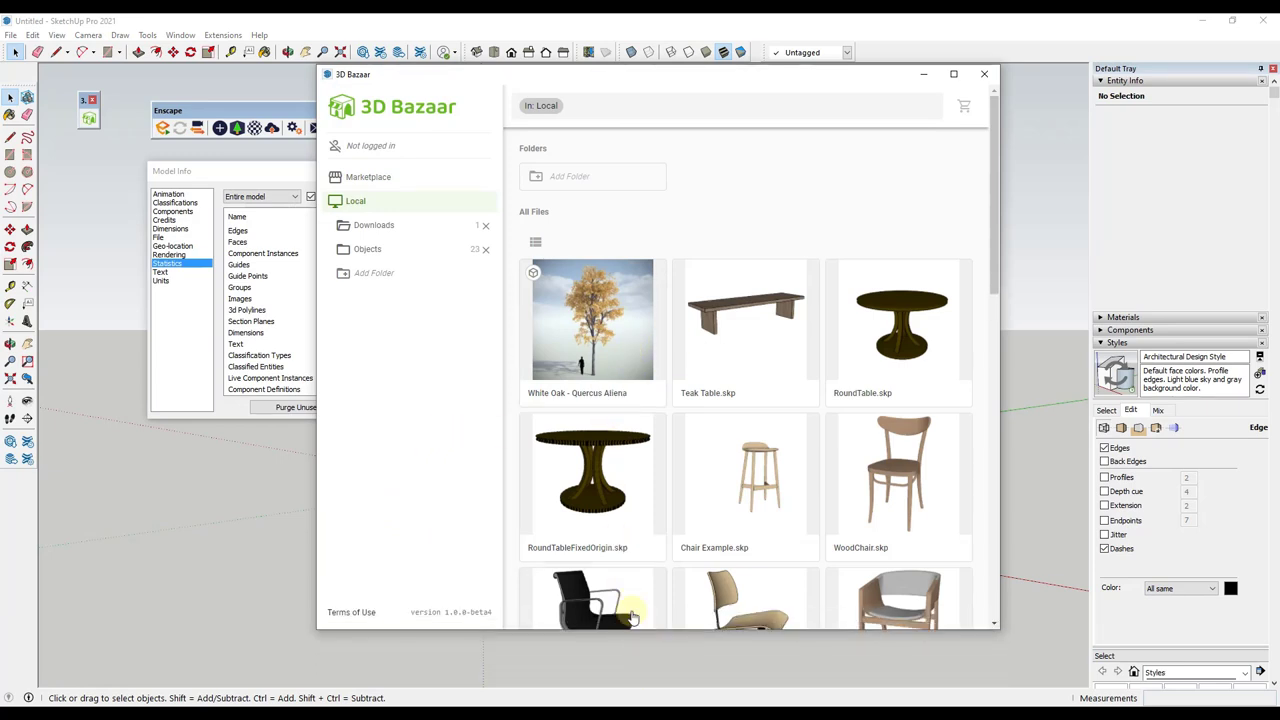
click(376, 276)
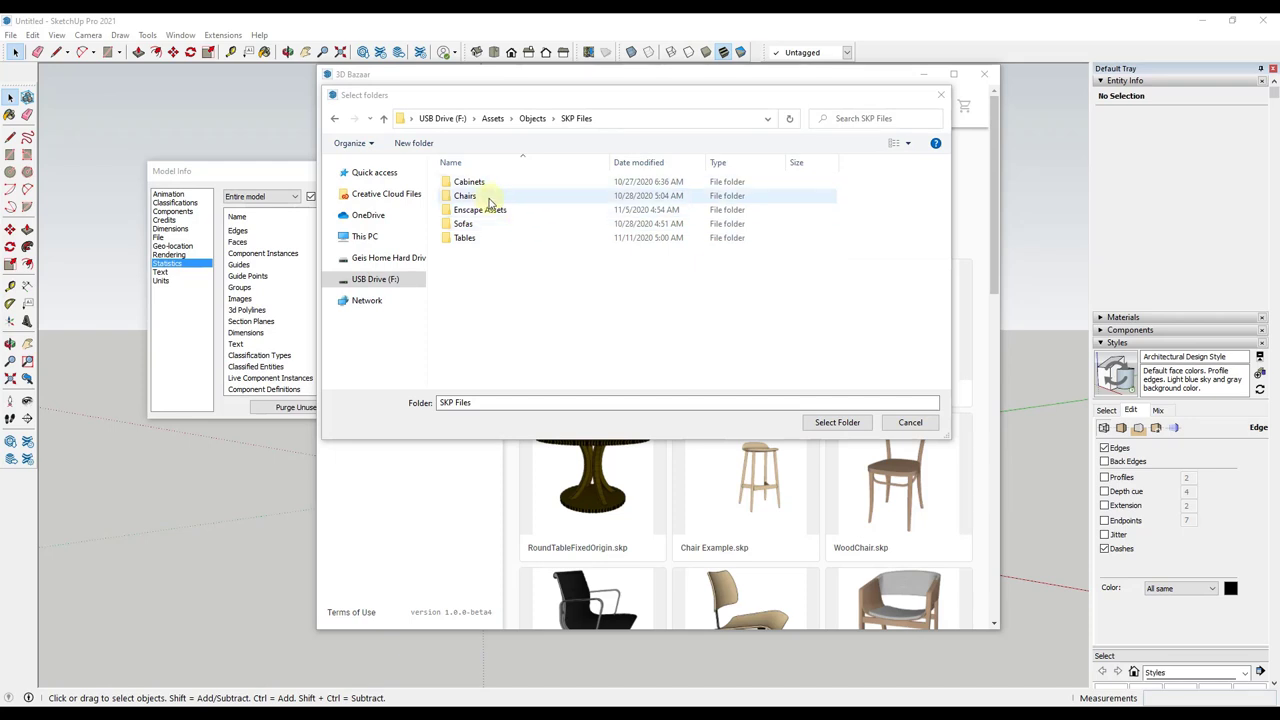
double_click(489, 197)
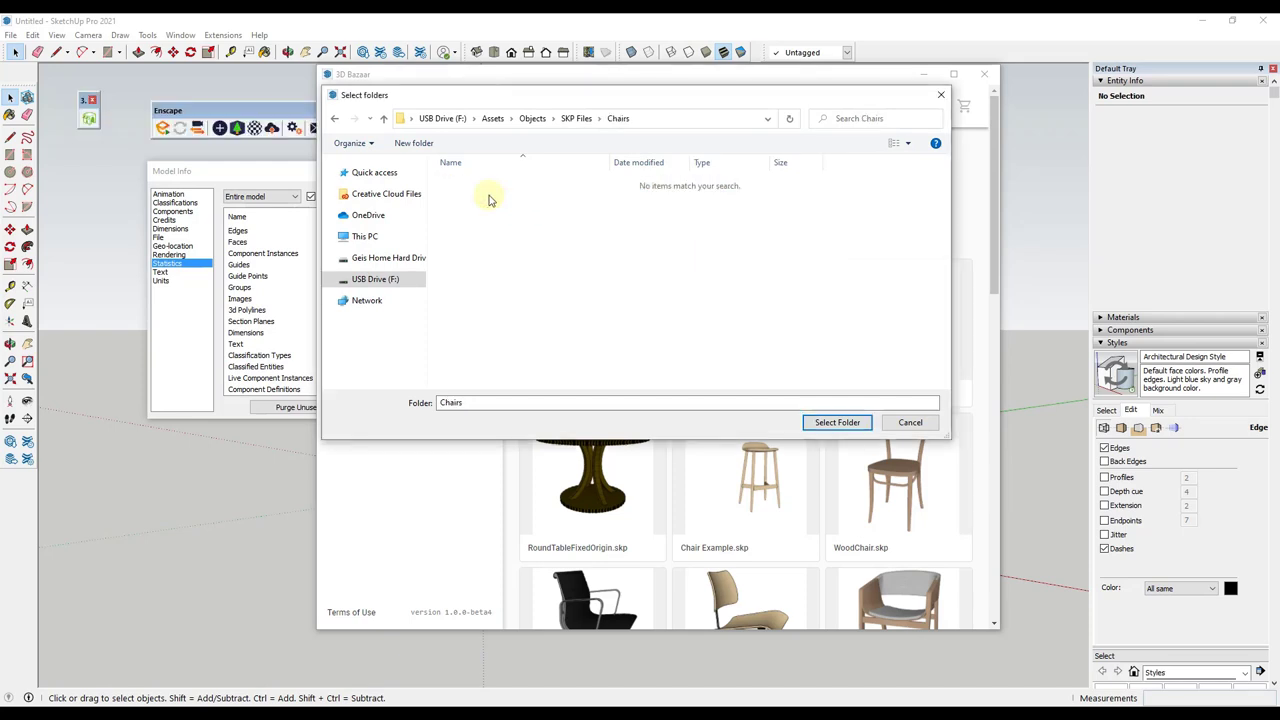
click(836, 422)
click(360, 250)
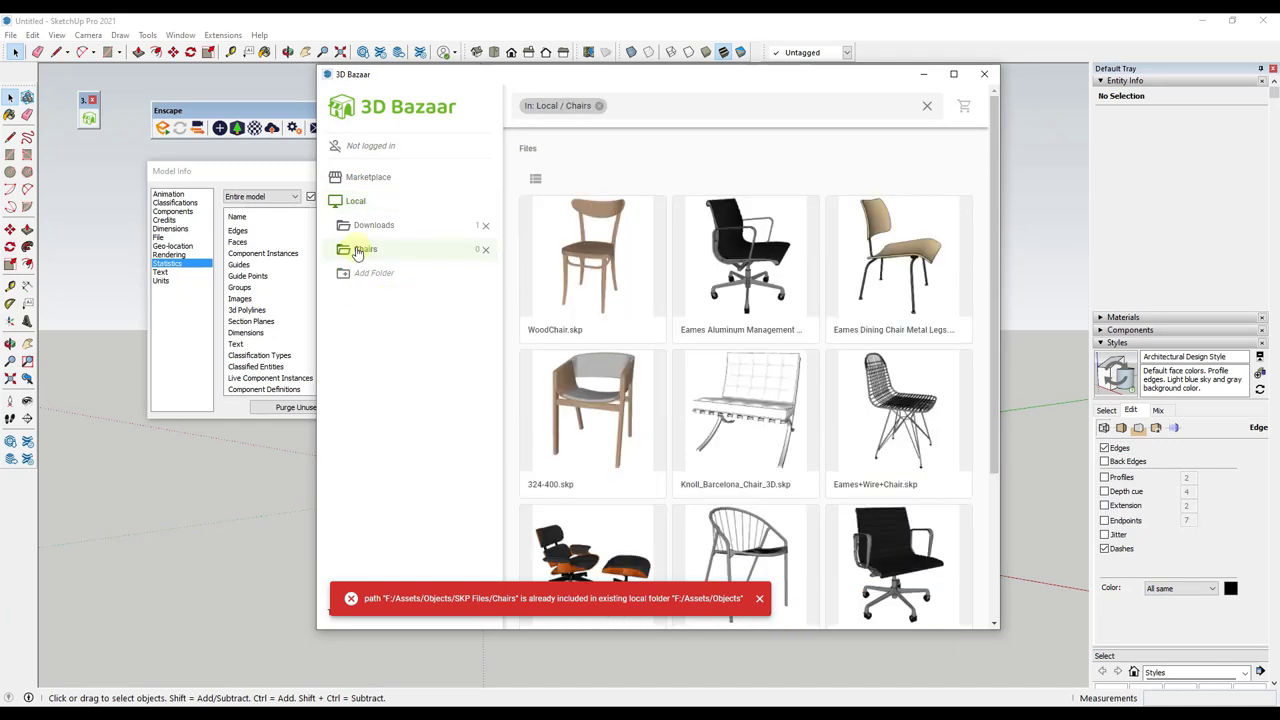
- Open the Knoll_Barcelona_Chair_3D.skp card and import the chair into the model
drag(686, 85, 396, 81)
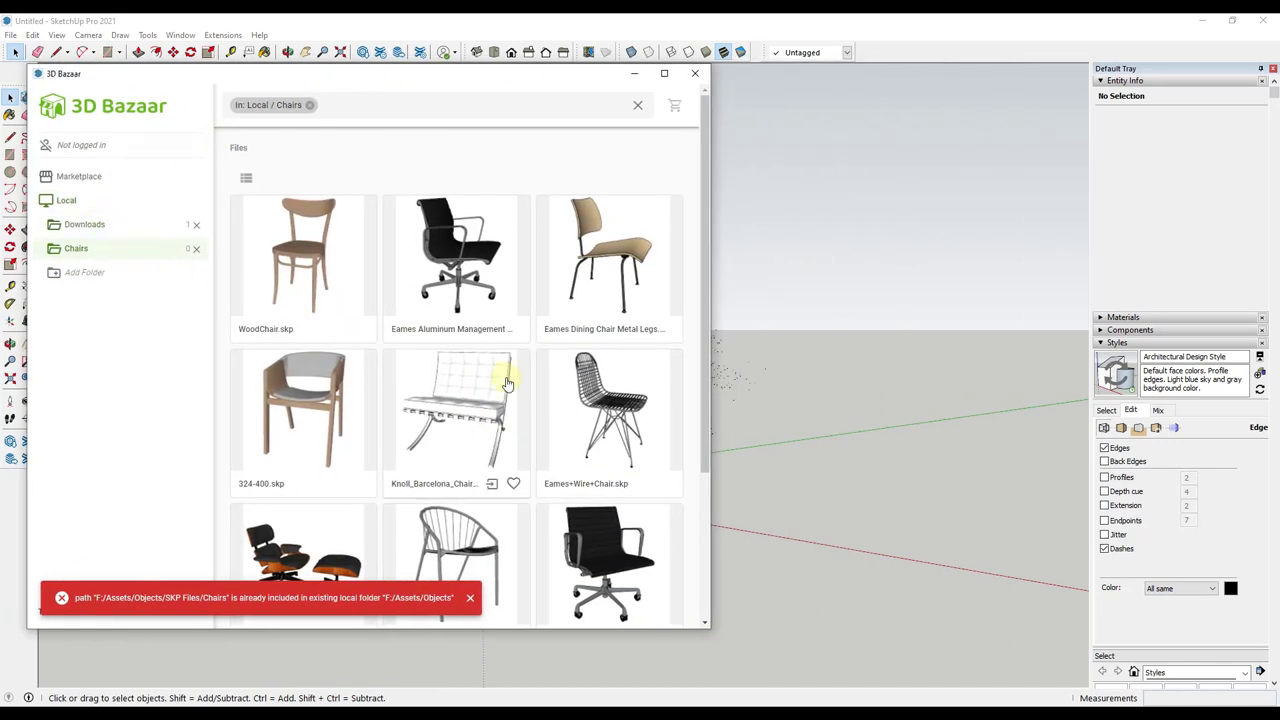
mouse_move(506, 386)
click(452, 415)
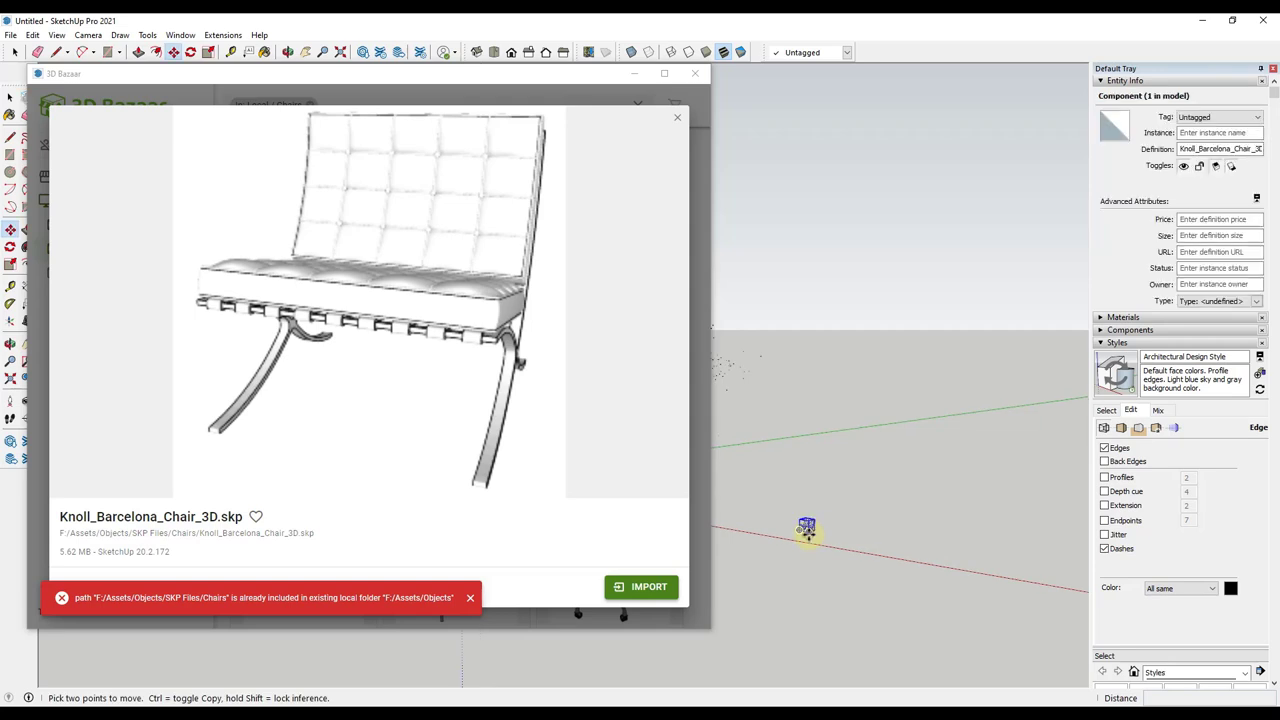
scroll(806, 530, up, 5)
drag(711, 424, 349, 424)
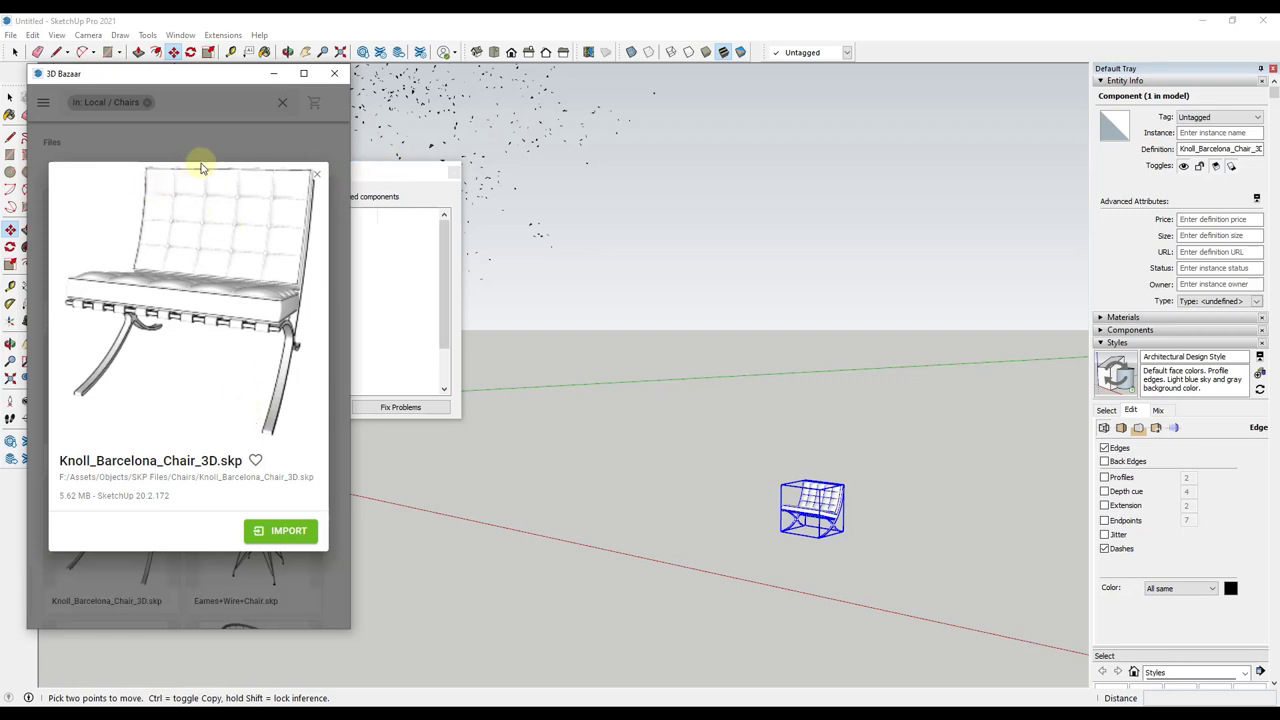
- Close the chair details and browse all eleven files in the Chairs folder
click(319, 176)
scroll(277, 449, down, 5)
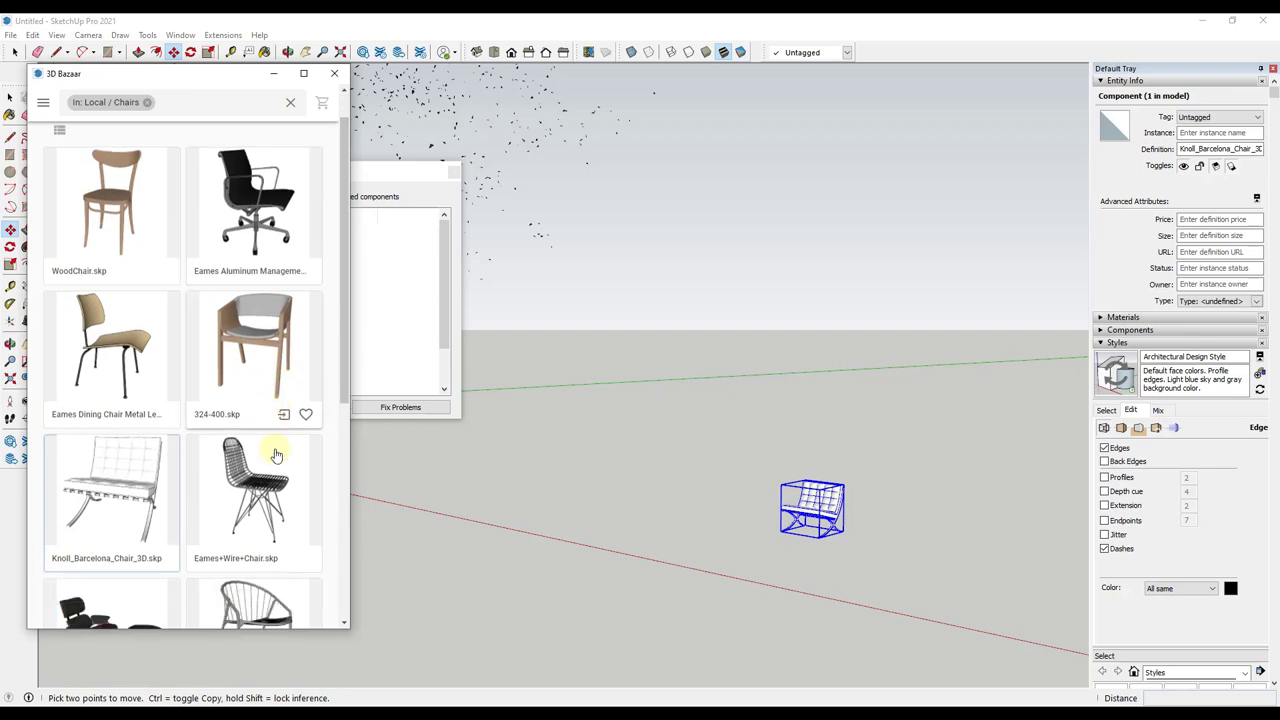
scroll(281, 453, down, 3)
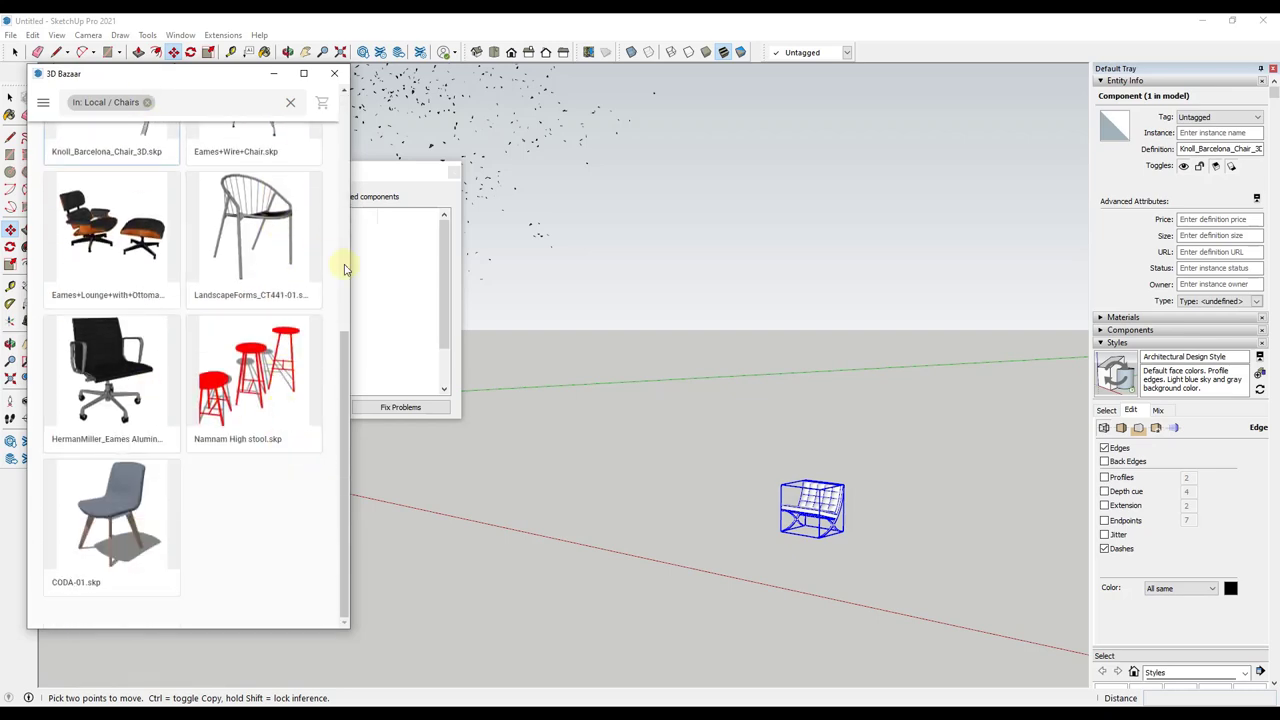
scroll(345, 270, up, 10)
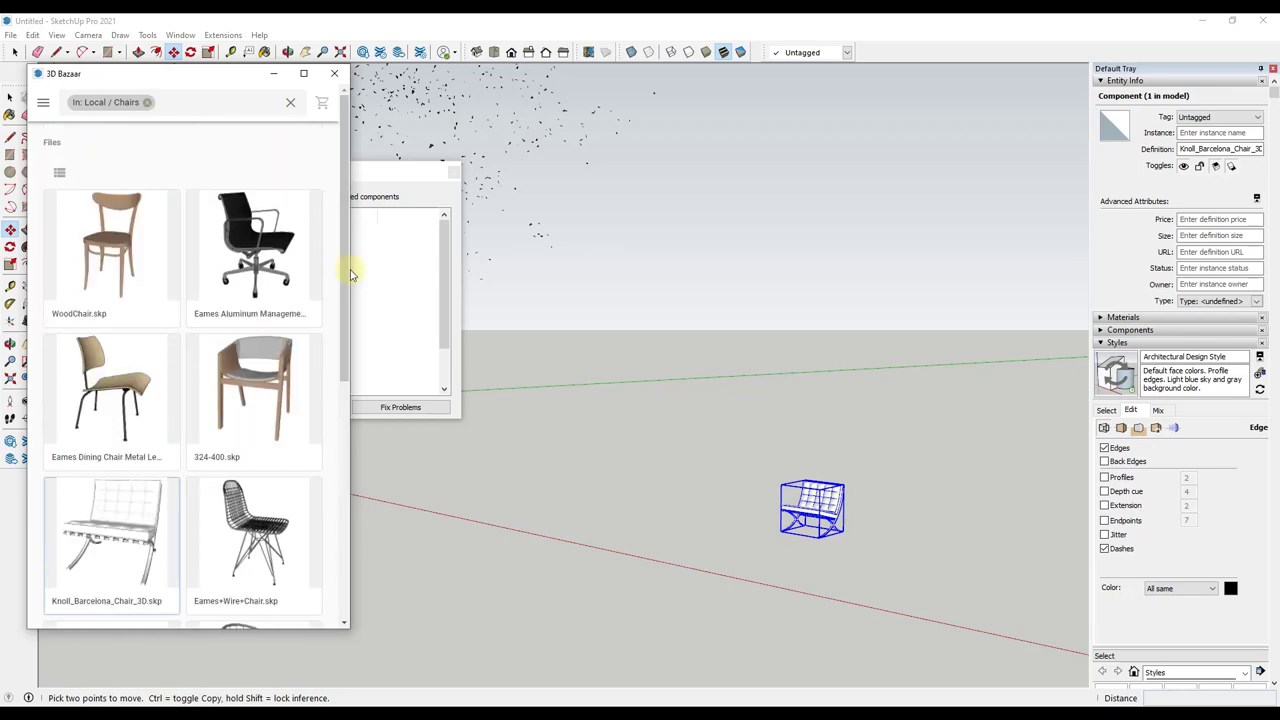
drag(347, 271, 798, 272)
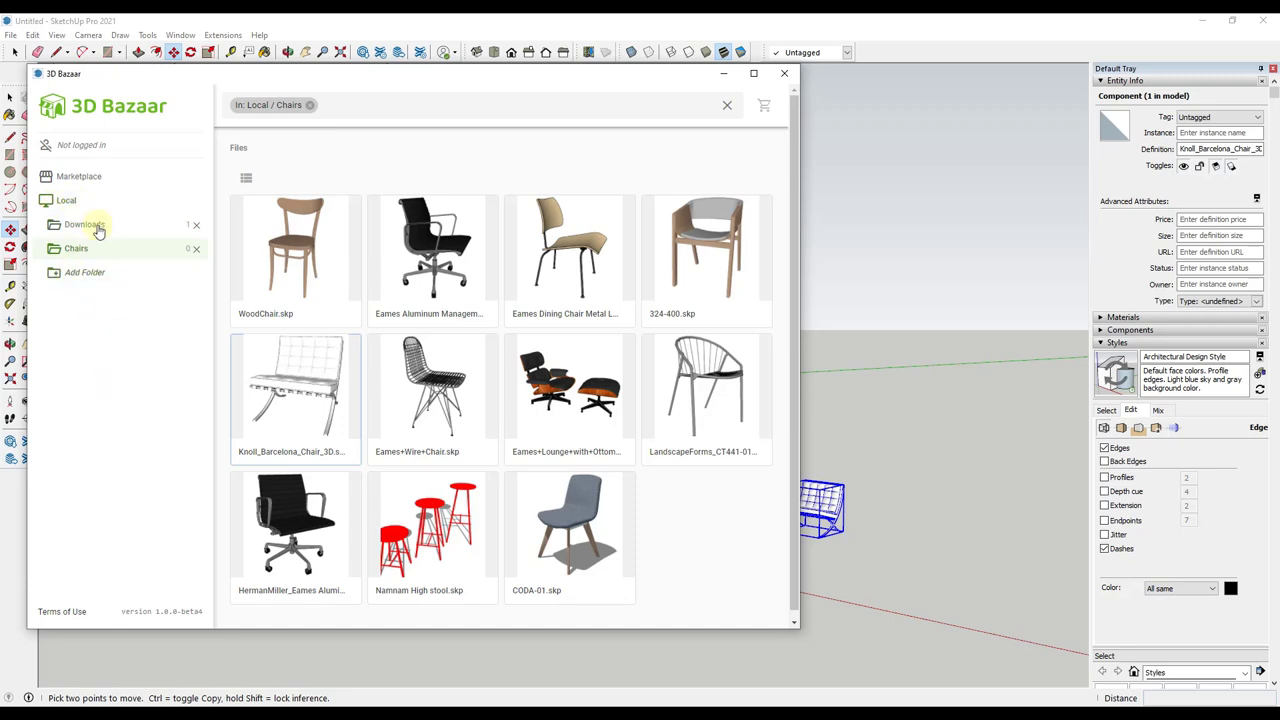
- Switch 3D Bazaar to the Marketplace, showing free assets like White Oak and Weeping Willow
click(80, 175)
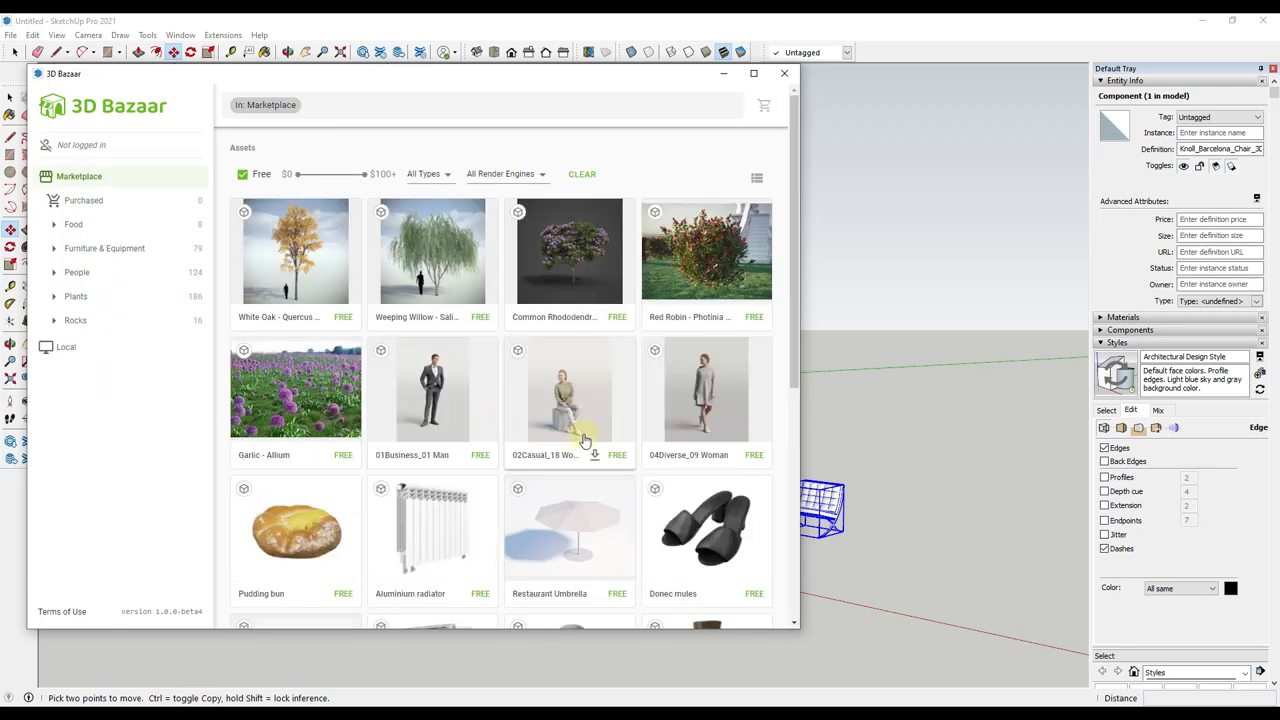